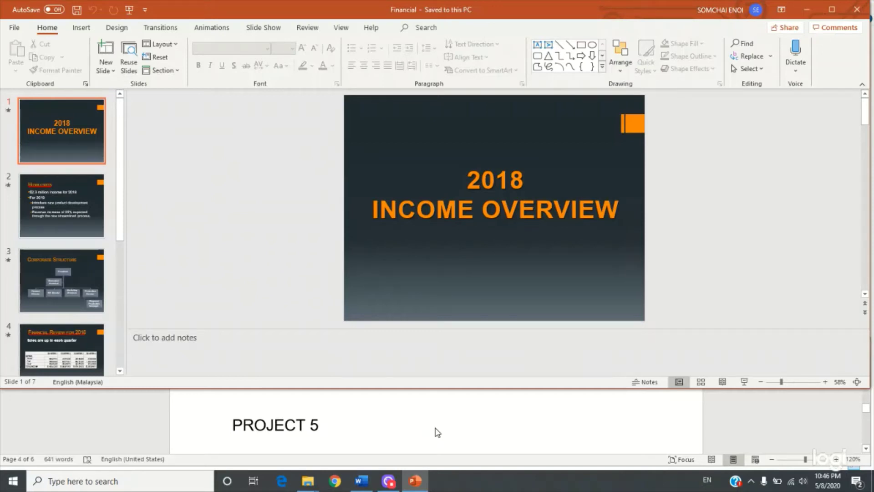
# Switch to Slide Master view and select the top Perspective slide master
pyautogui.scroll(-2, 437, 432)
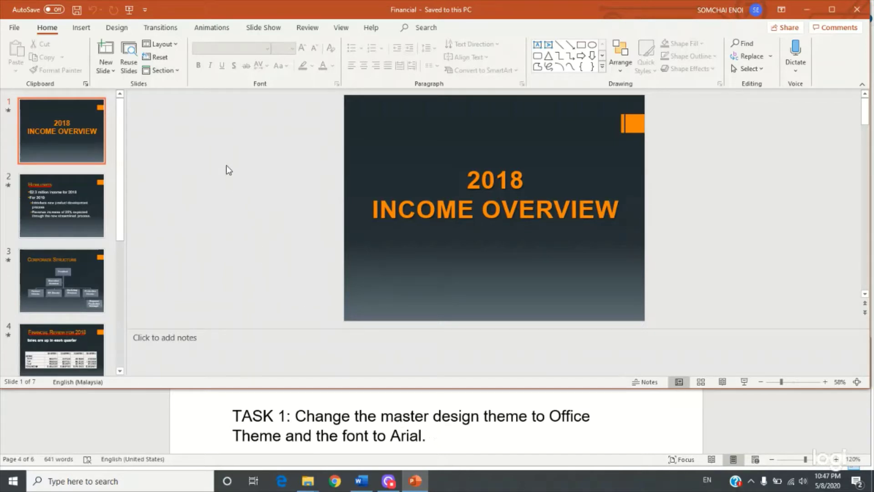
pyautogui.click(341, 29)
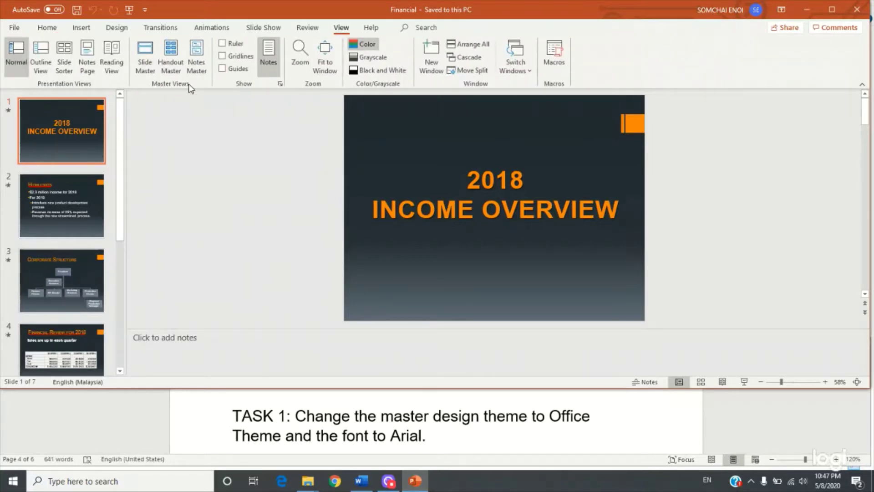
pyautogui.click(146, 69)
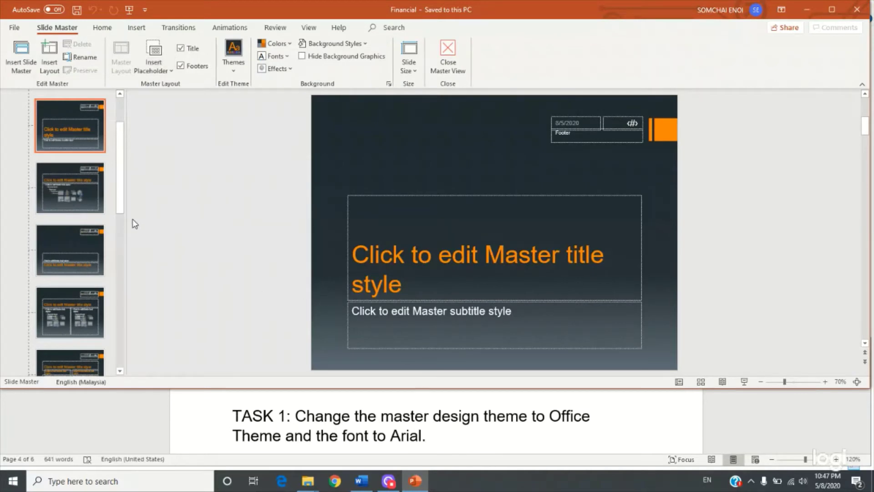
pyautogui.scroll(2, 92, 213)
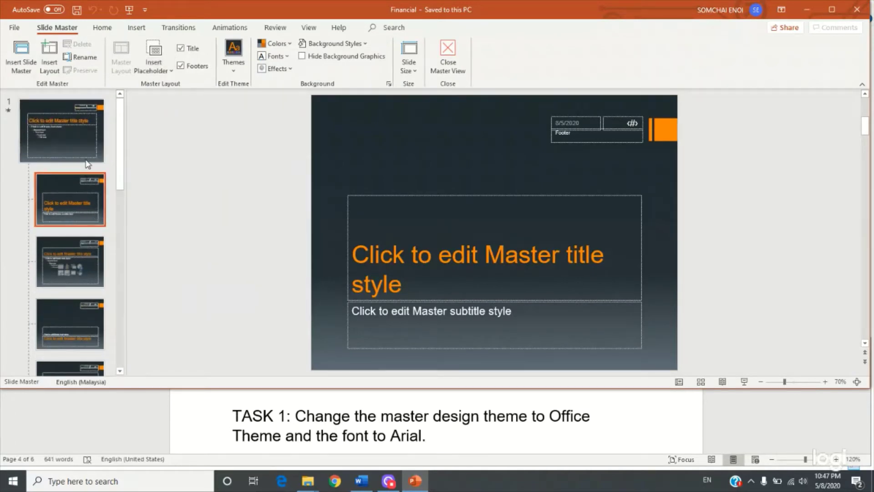
pyautogui.click(64, 113)
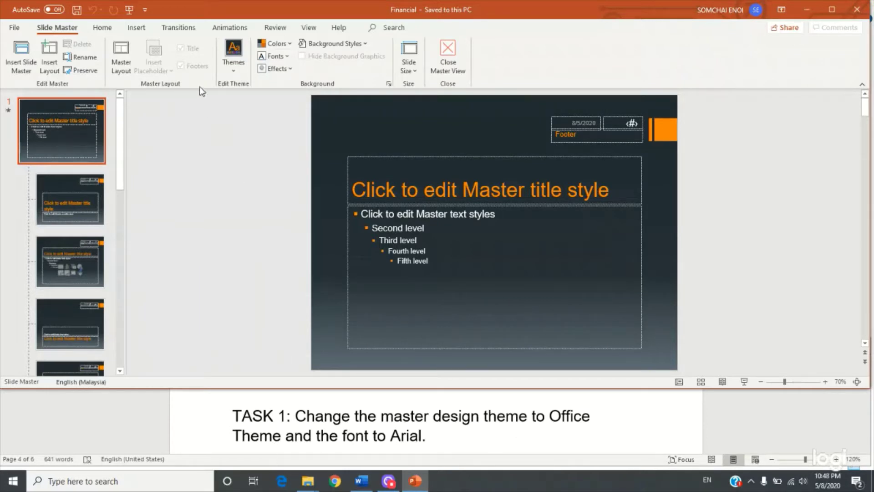
# Apply the Office Theme to the slide master and set its theme fonts to Arial
pyautogui.click(233, 69)
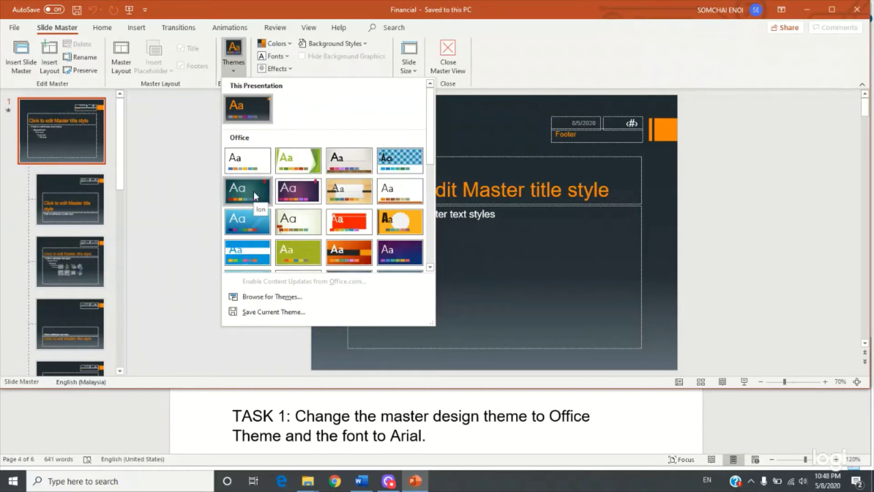
pyautogui.click(245, 164)
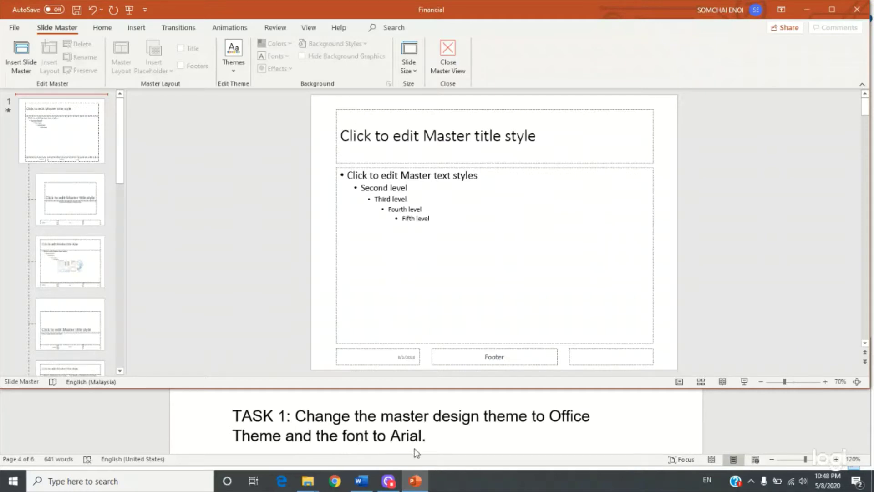
pyautogui.click(324, 144)
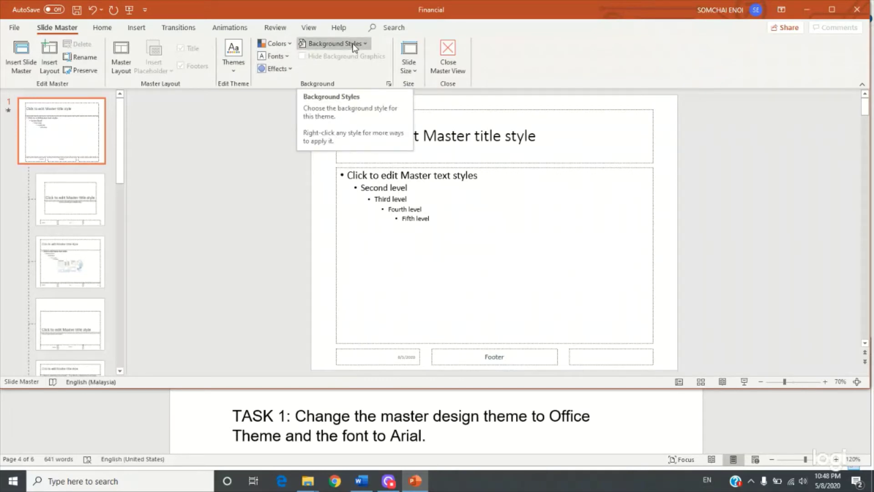
pyautogui.click(275, 56)
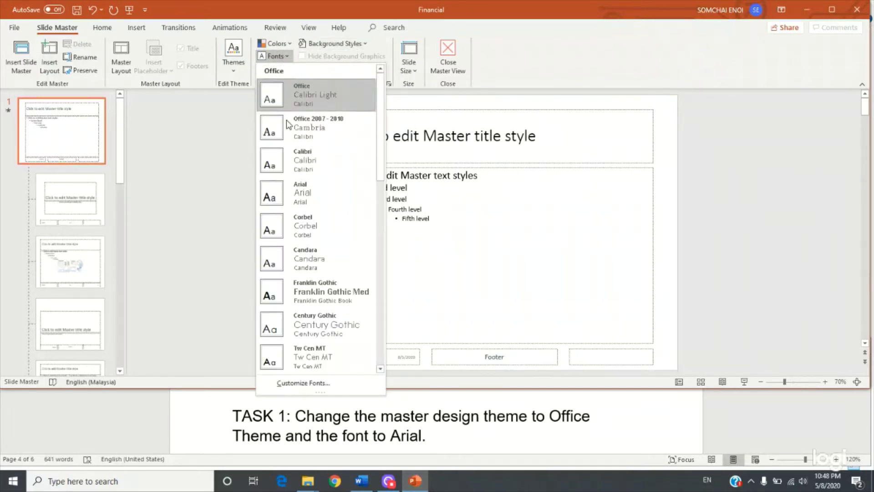
pyautogui.click(296, 197)
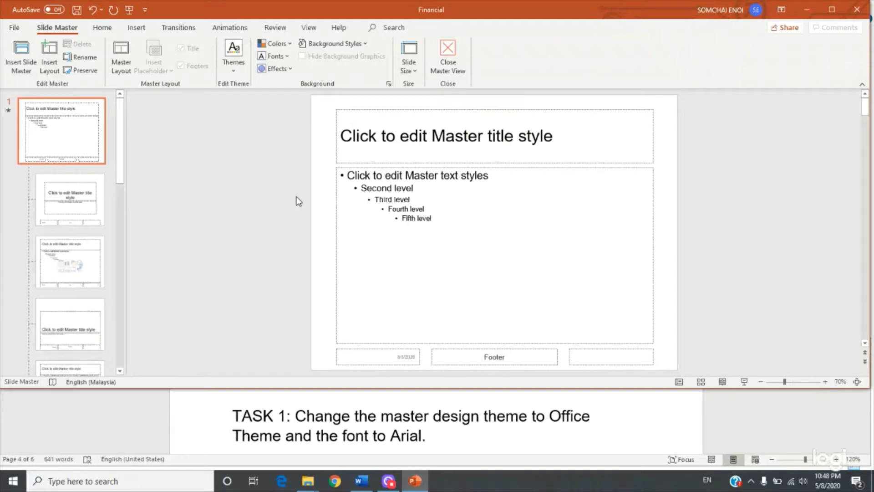
# Review the task instructions document, then return to the presentation
pyautogui.click(639, 427)
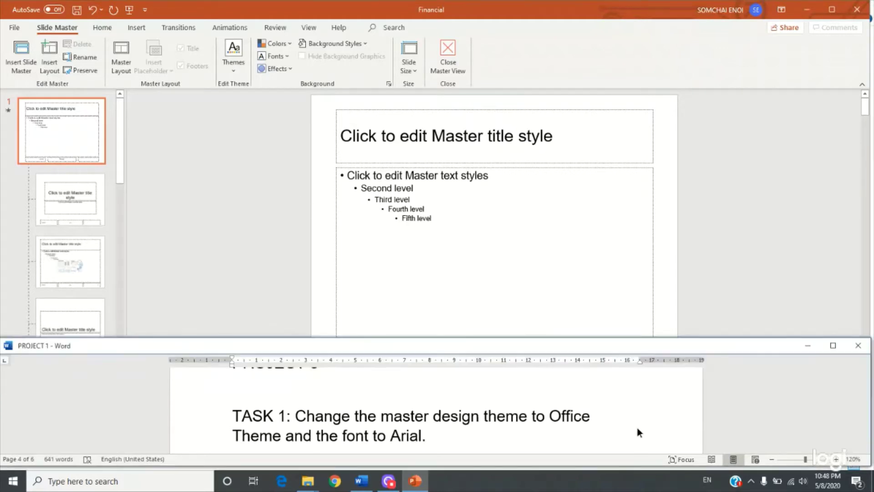
pyautogui.scroll(-3, 639, 427)
pyautogui.scroll(-1, 638, 427)
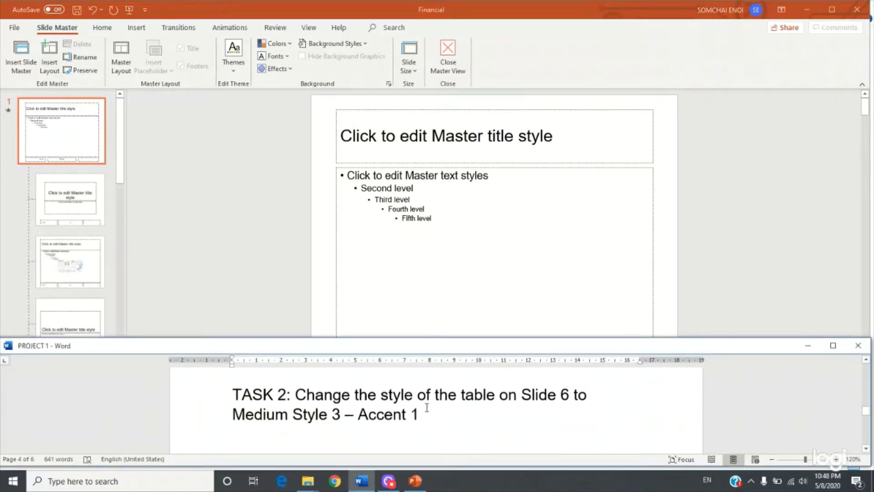
pyautogui.click(309, 283)
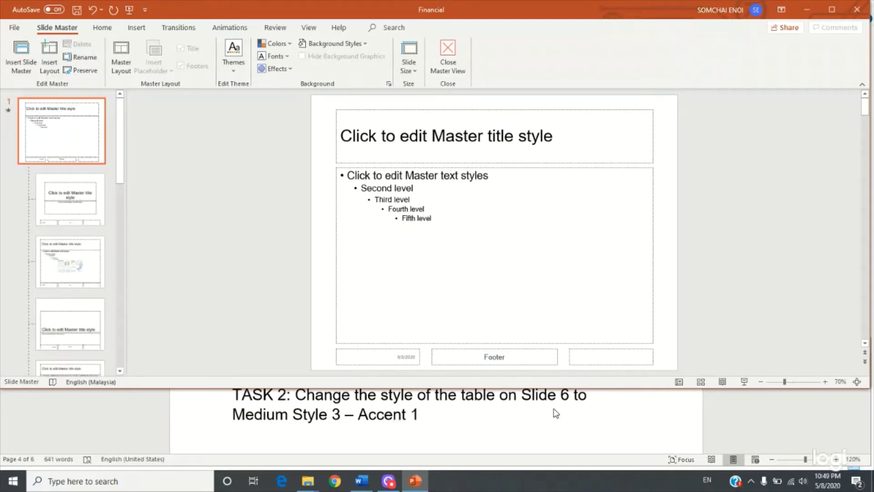
# Close Master View and select the table on slide 6, Expected Revenue Increase
pyautogui.click(457, 63)
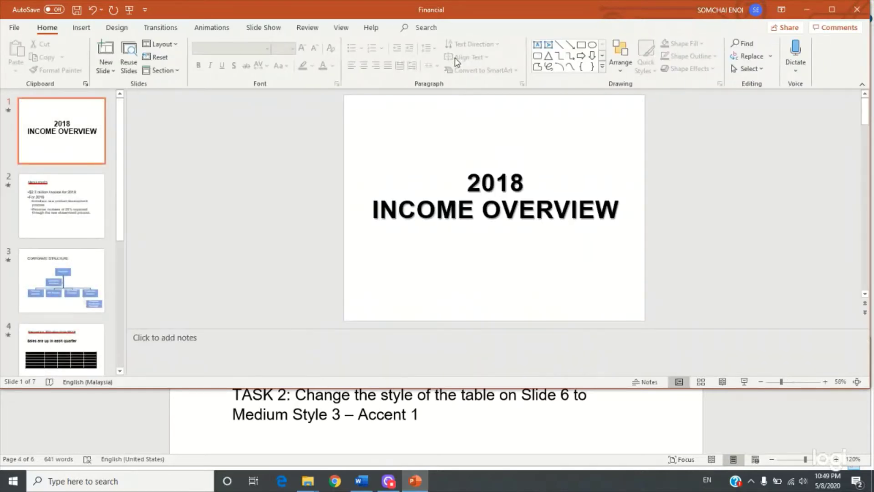
pyautogui.moveTo(121, 132); pyautogui.dragTo(122, 247)
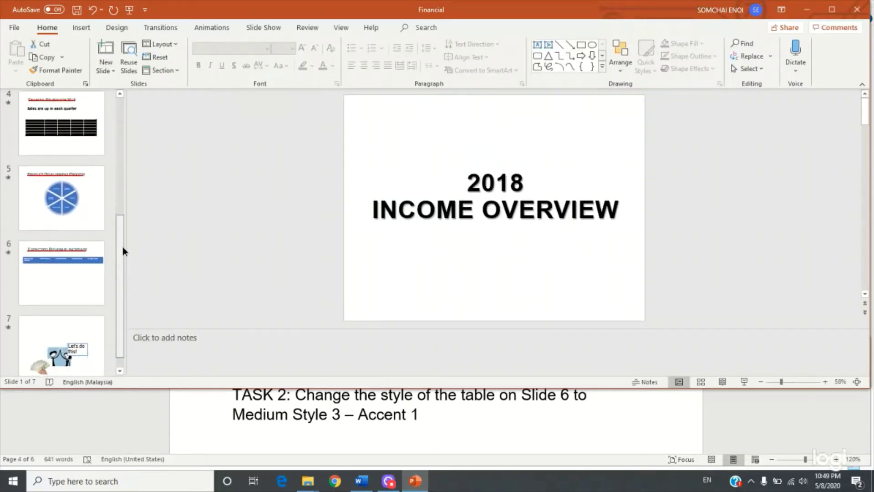
pyautogui.click(81, 290)
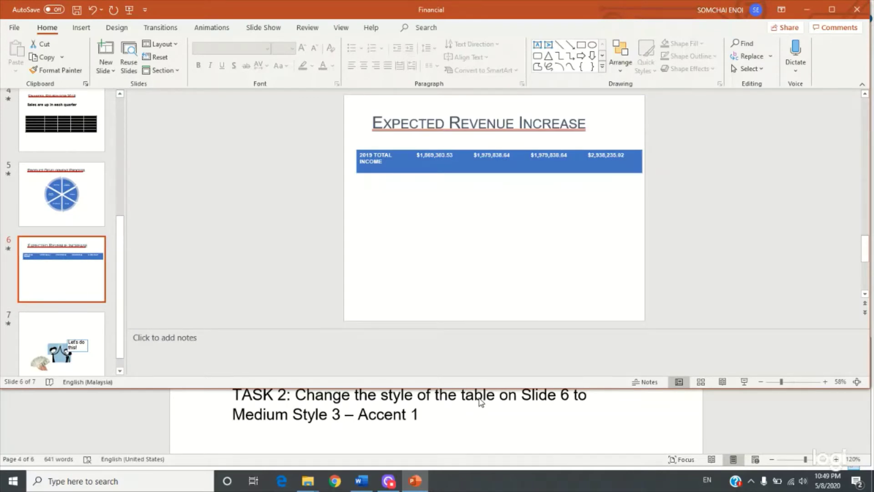
pyautogui.click(397, 153)
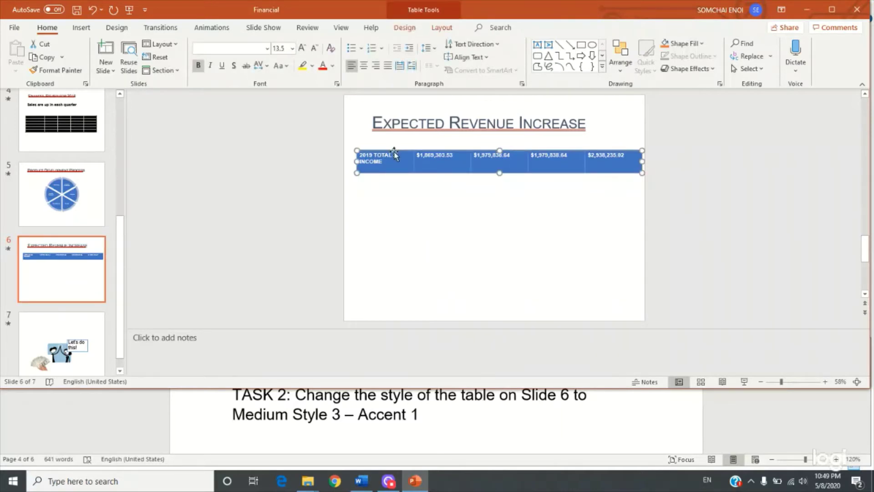
# Apply the Medium Style 3 – Accent 1 table style to slide 6's revenue table
pyautogui.doubleClick(391, 152)
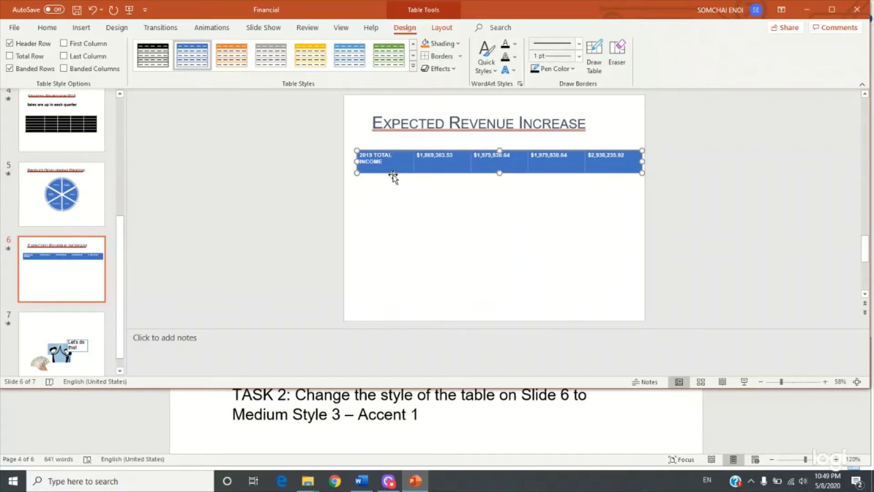
pyautogui.click(411, 31)
pyautogui.click(413, 67)
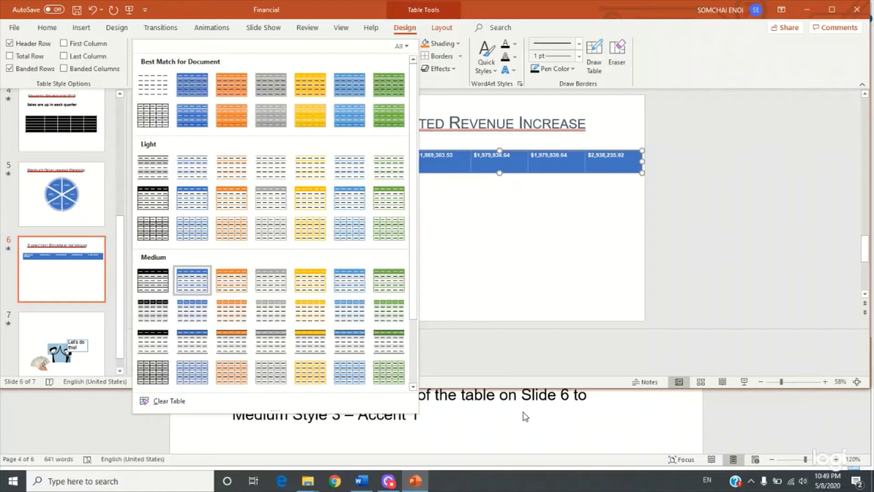
pyautogui.click(263, 427)
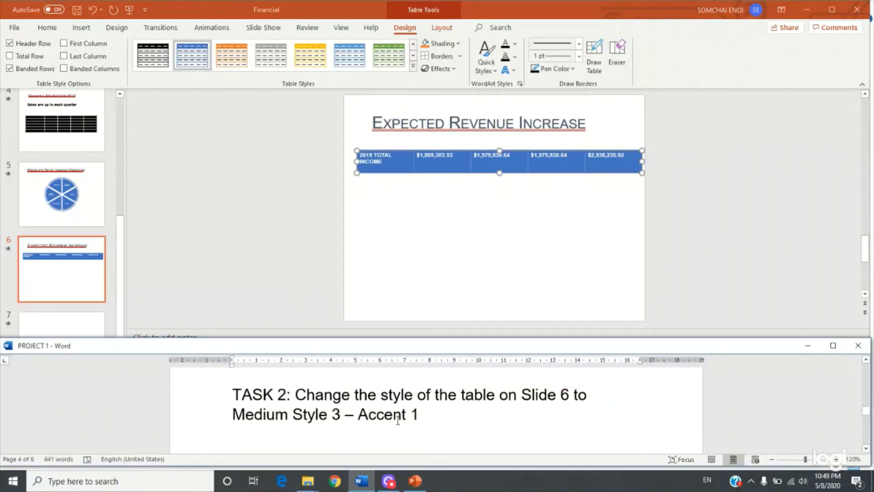
pyautogui.click(414, 68)
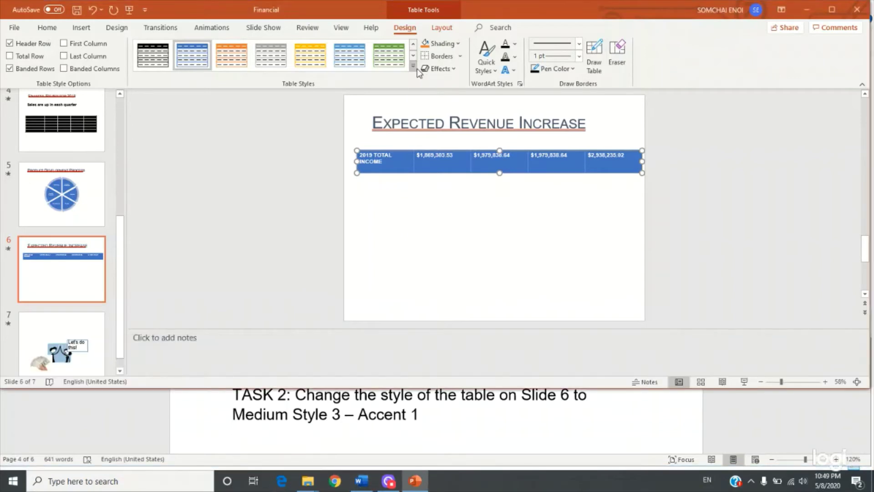
pyautogui.click(414, 68)
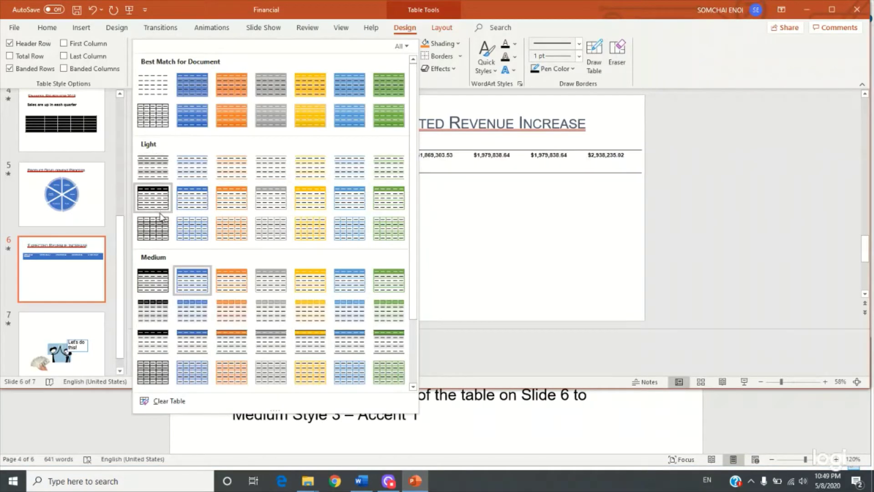
pyautogui.scroll(-3, 161, 265)
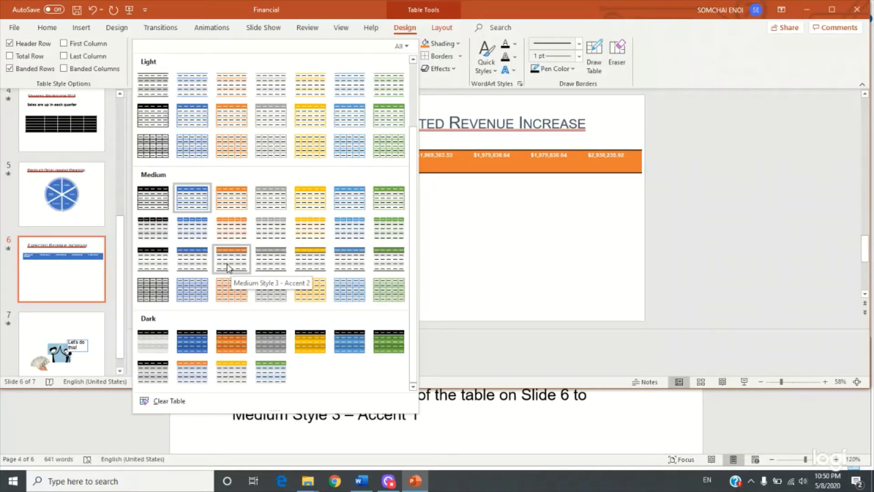
pyautogui.click(203, 264)
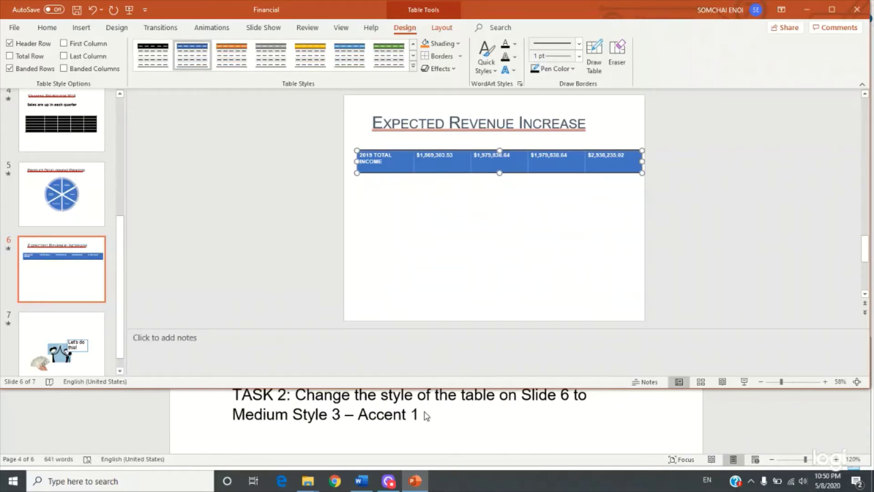
# Add a section named 'Overview' before slide 1
pyautogui.scroll(-3, 427, 416)
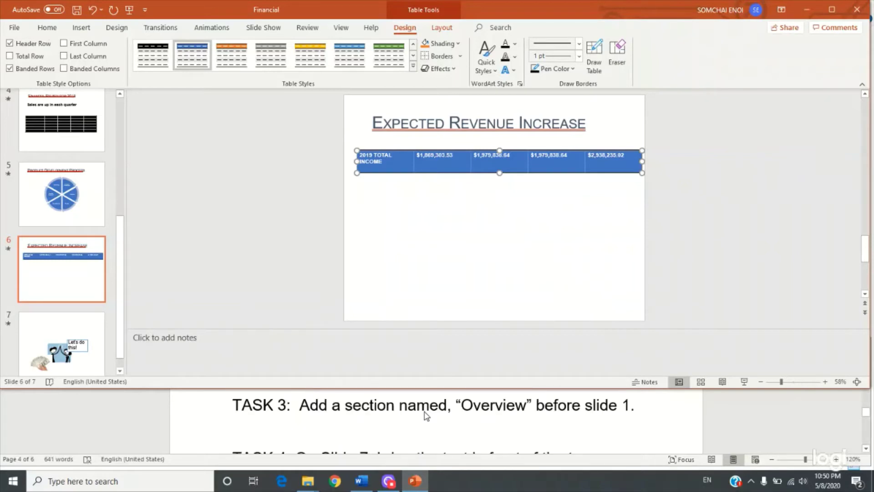
pyautogui.scroll(1, 426, 415)
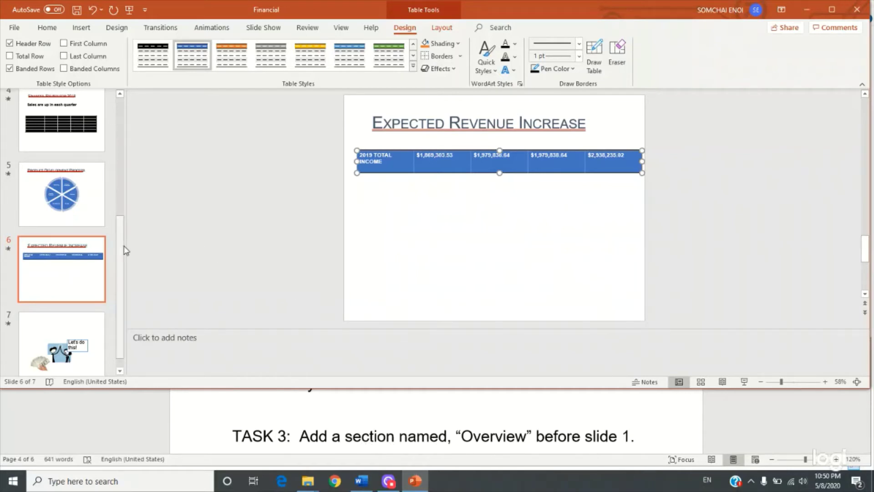
pyautogui.moveTo(122, 251); pyautogui.dragTo(122, 122)
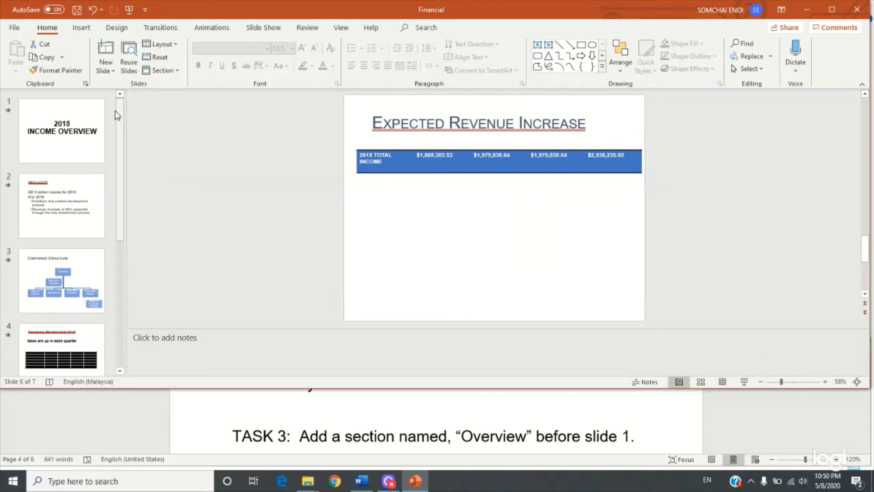
pyautogui.click(91, 114)
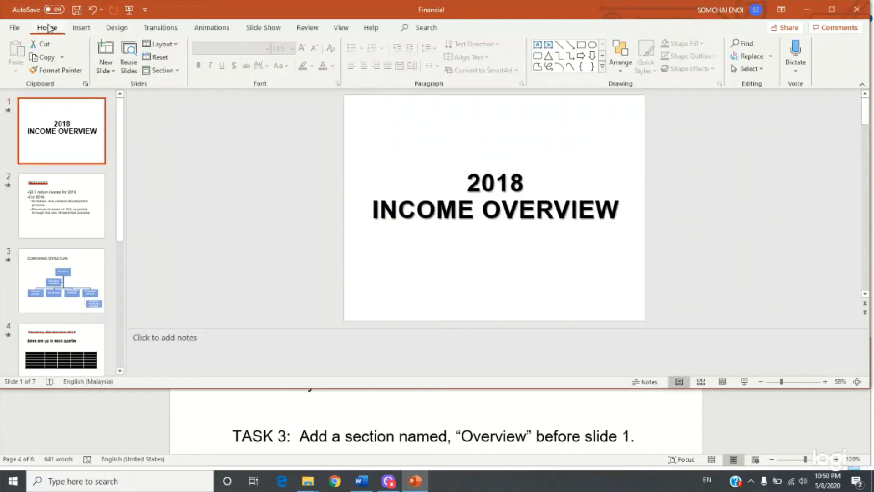
pyautogui.click(163, 74)
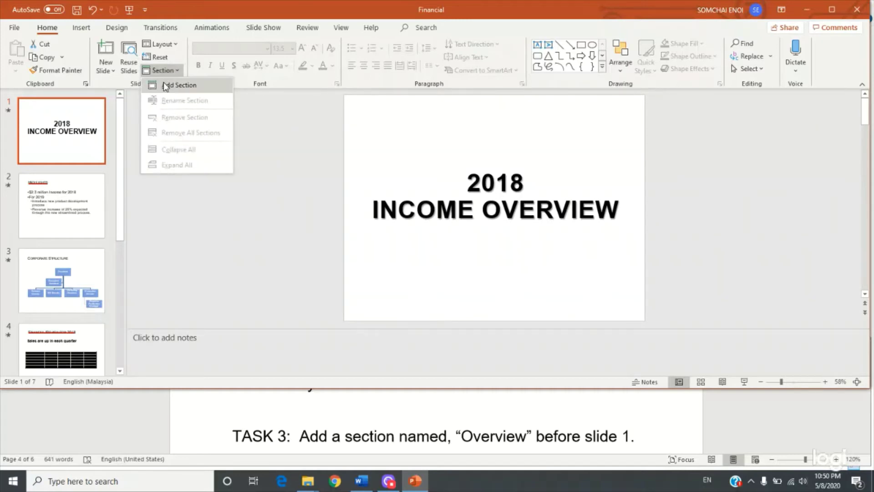
pyautogui.click(166, 87)
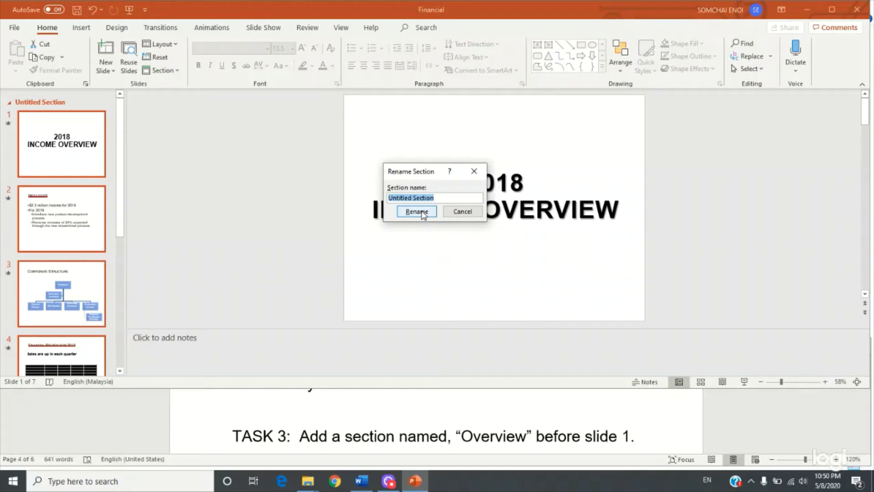
pyautogui.write('Overview')
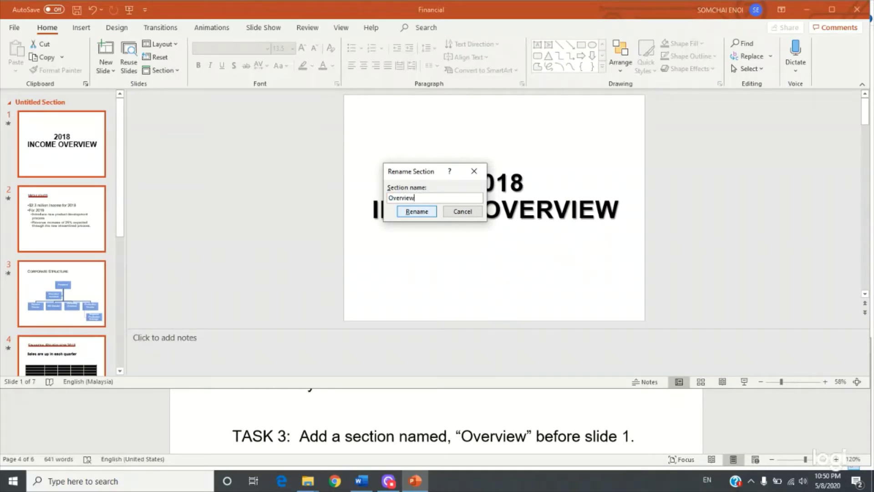
pyautogui.click(417, 211)
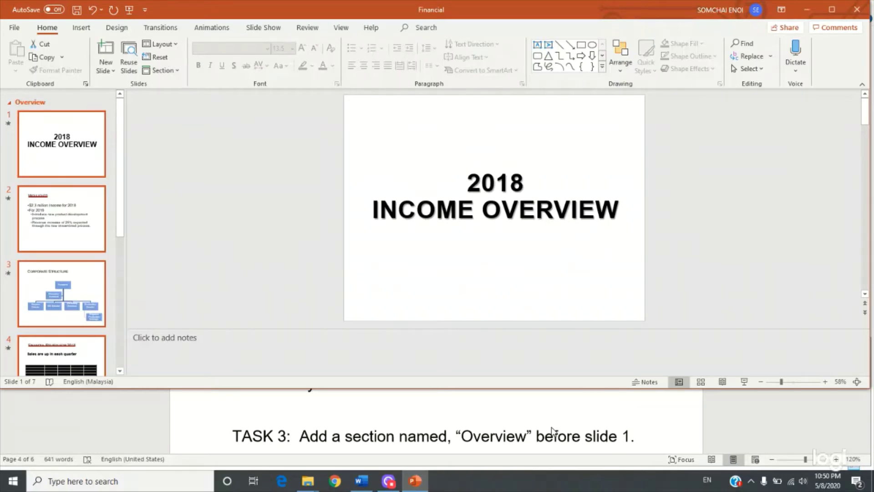
# On slide 7, bring the Let's do this! text box in front of the high-five picture
pyautogui.scroll(-1, 552, 430)
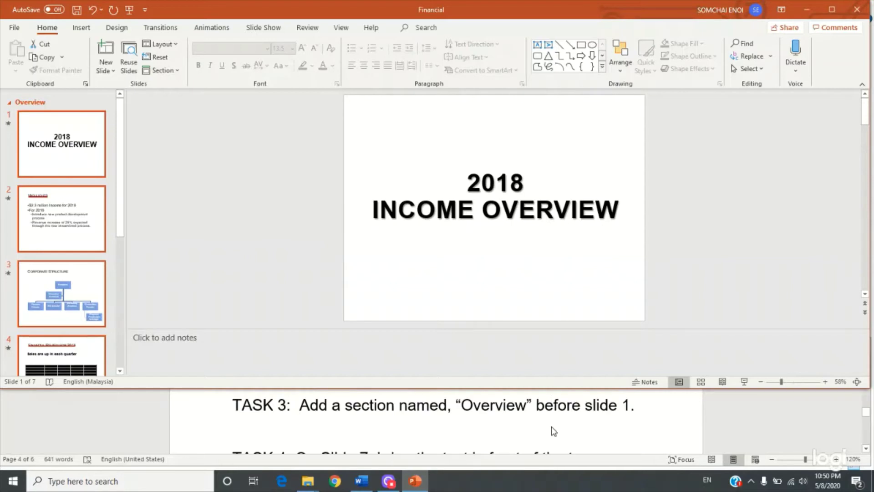
pyautogui.scroll(-1, 553, 430)
pyautogui.scroll(-1, 553, 431)
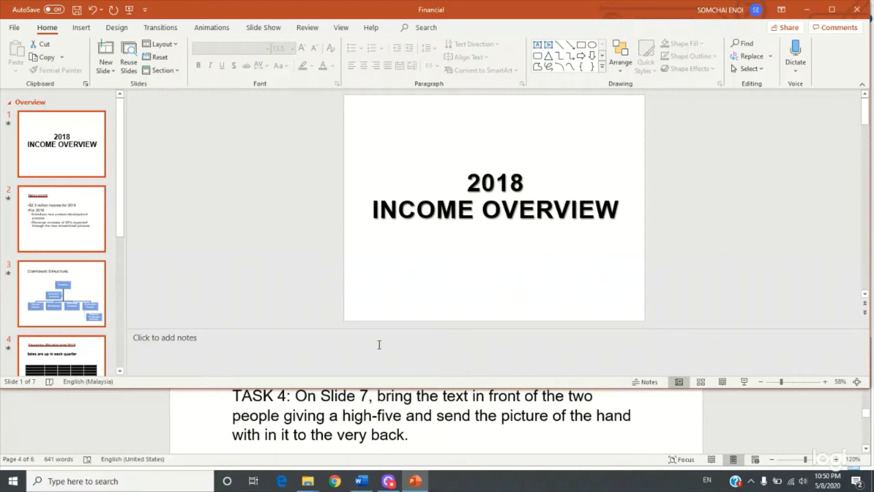
pyautogui.click(311, 270)
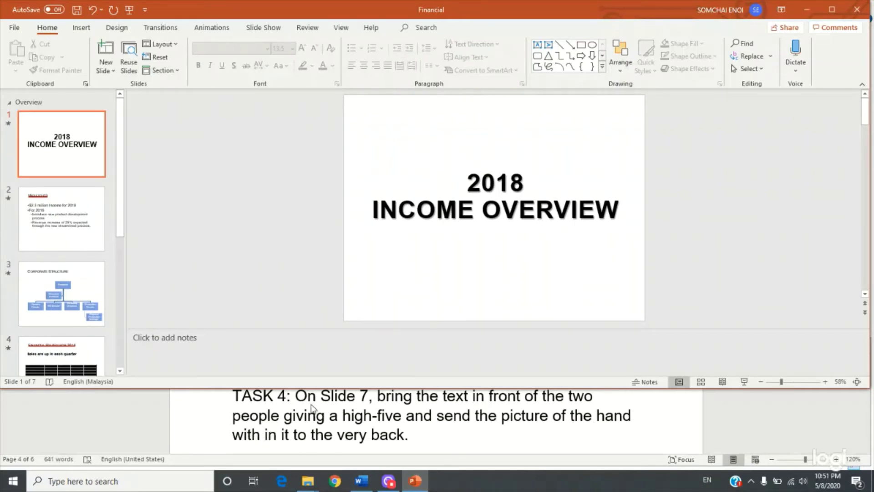
pyautogui.moveTo(121, 205); pyautogui.dragTo(115, 340)
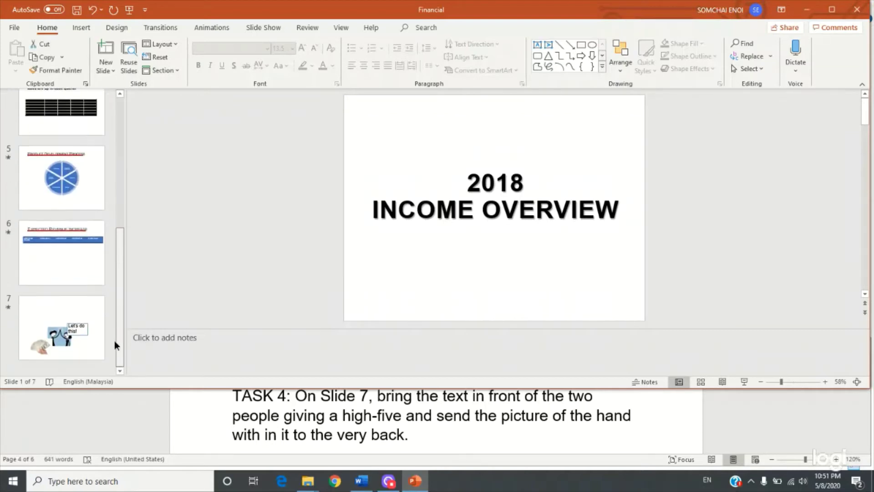
pyautogui.click(77, 320)
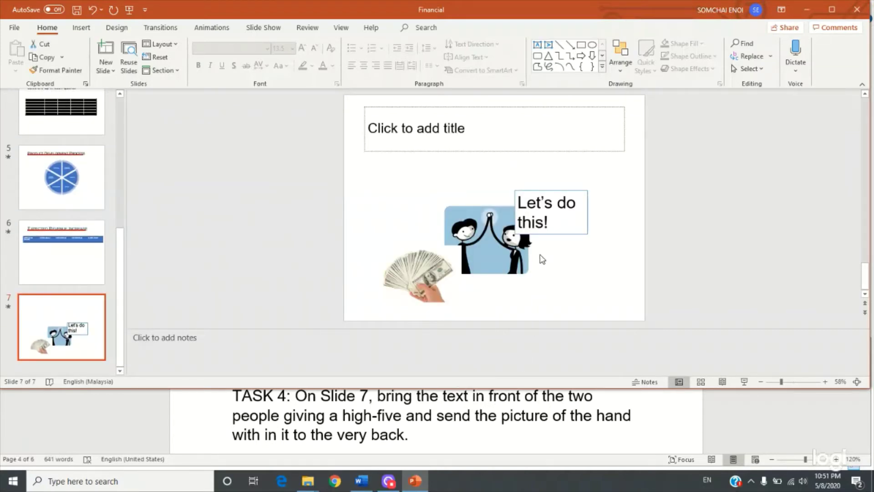
pyautogui.click(552, 194)
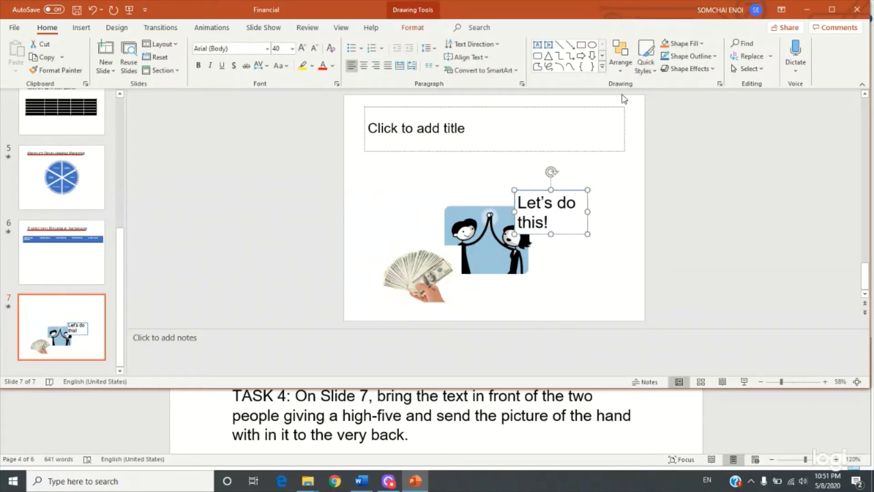
pyautogui.click(622, 72)
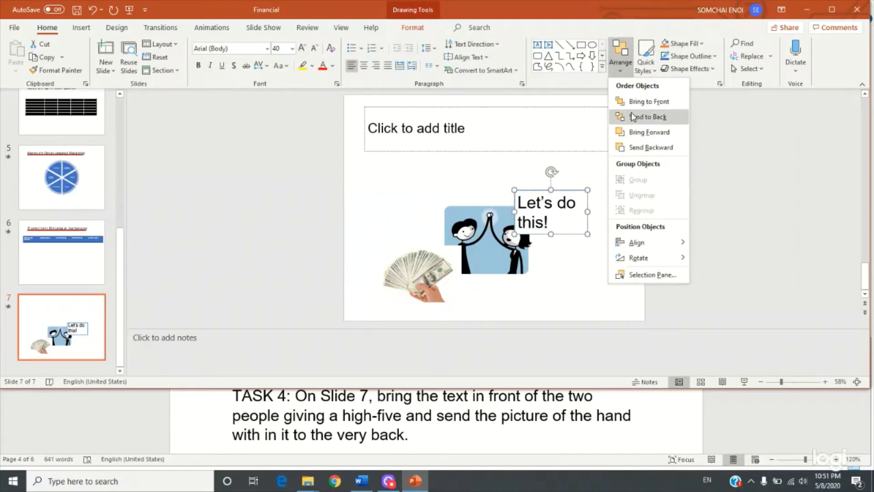
pyautogui.click(633, 117)
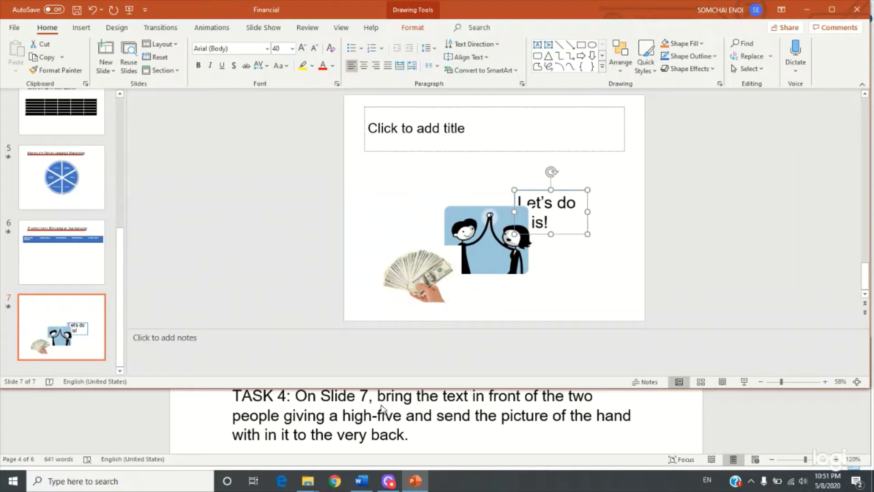
pyautogui.rightClick(572, 191)
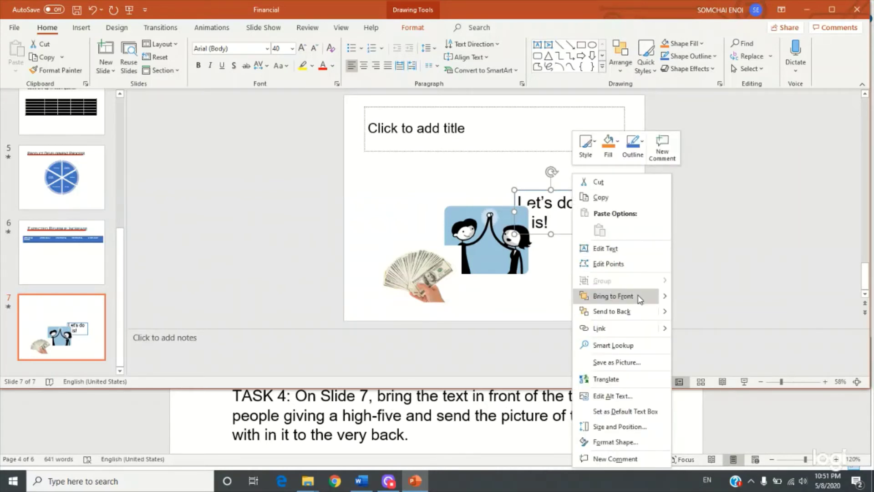
pyautogui.click(704, 300)
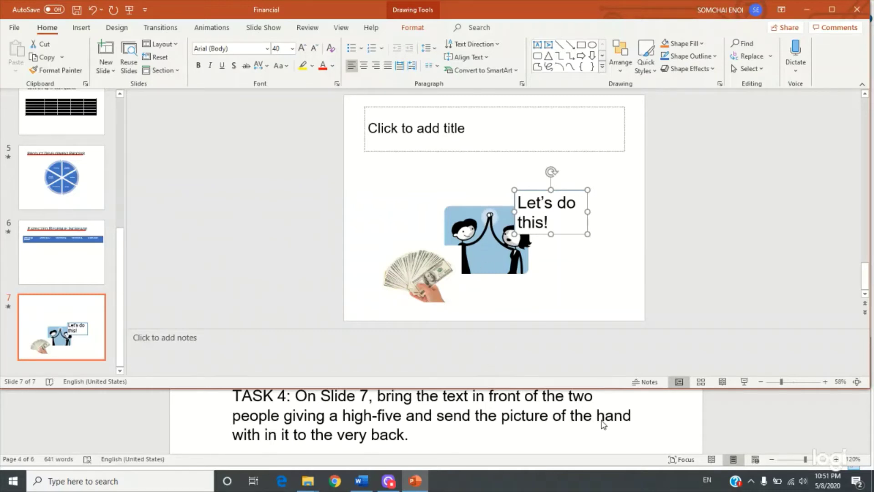
# Send the money-hand picture to the very back
pyautogui.click(423, 283)
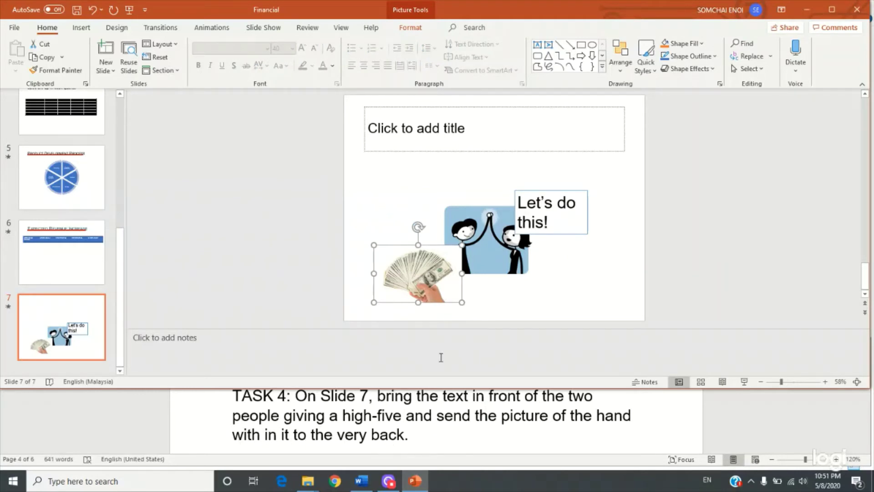
pyautogui.rightClick(437, 260)
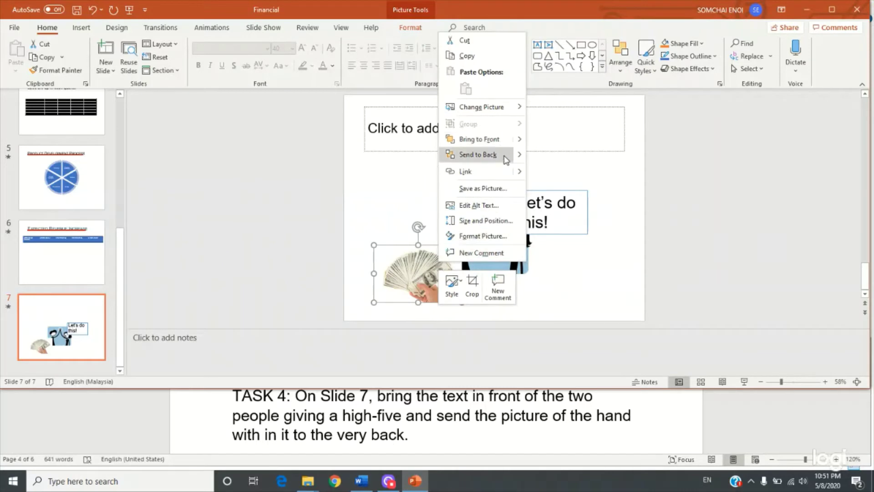
pyautogui.moveTo(478, 154)
pyautogui.click(544, 159)
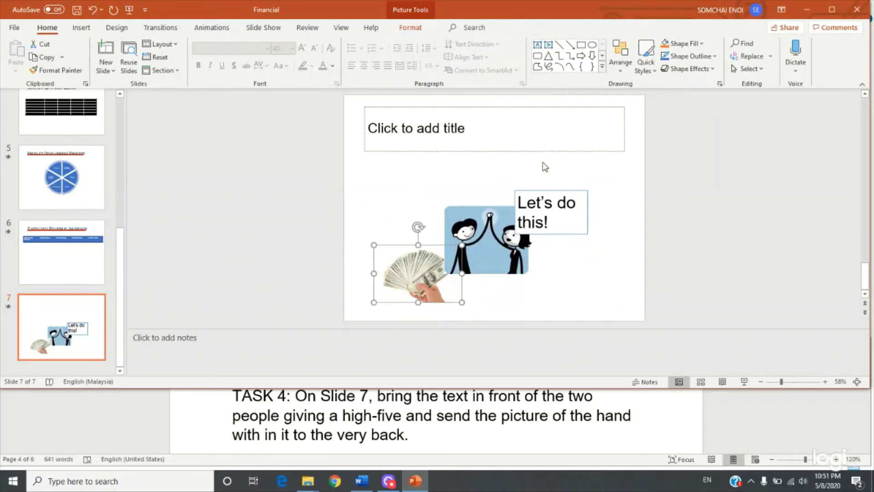
pyautogui.click(739, 289)
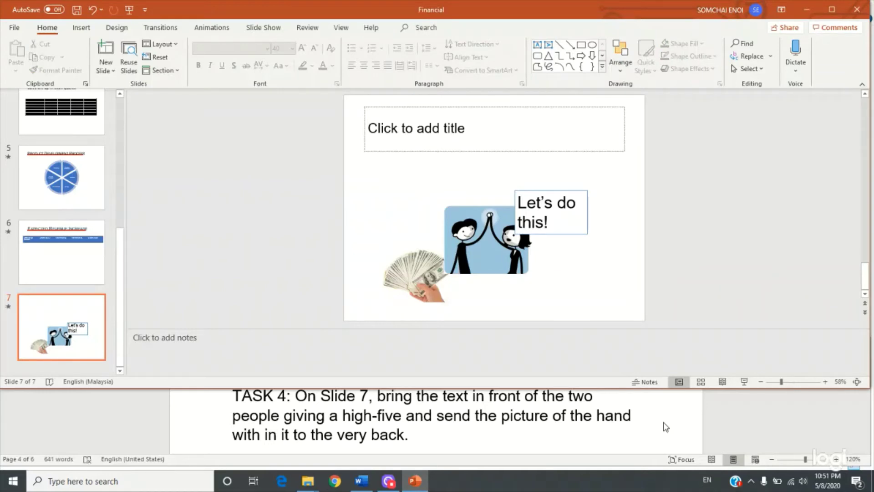
# In the Inclusive Practices deck, select slide 2 and start inserting Slides from Outline
pyautogui.click(388, 480)
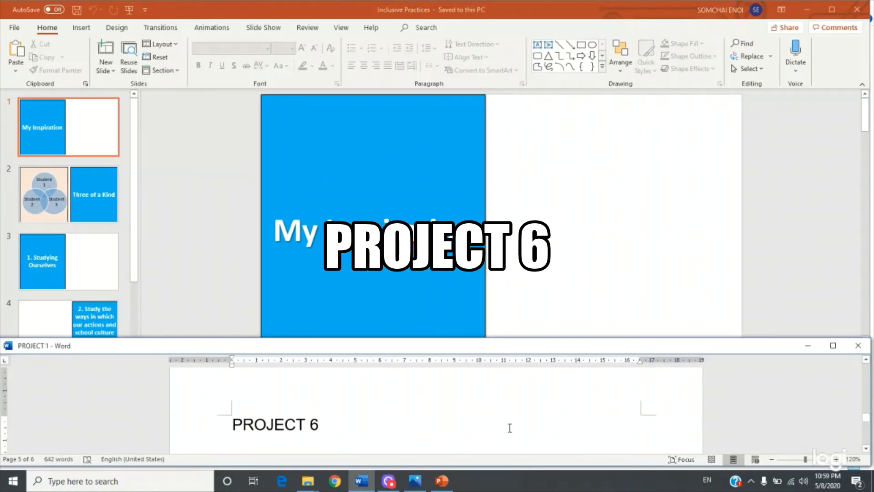
pyautogui.scroll(-3, 510, 428)
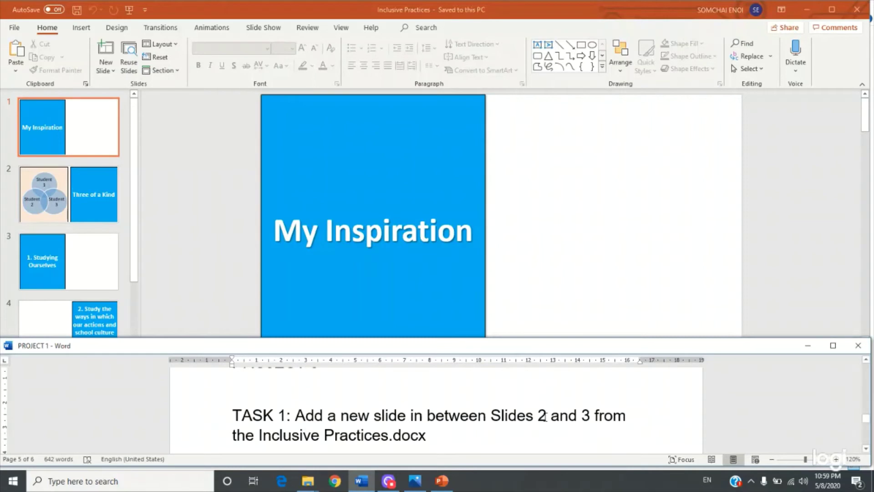
pyautogui.click(61, 200)
pyautogui.click(67, 263)
pyautogui.click(68, 206)
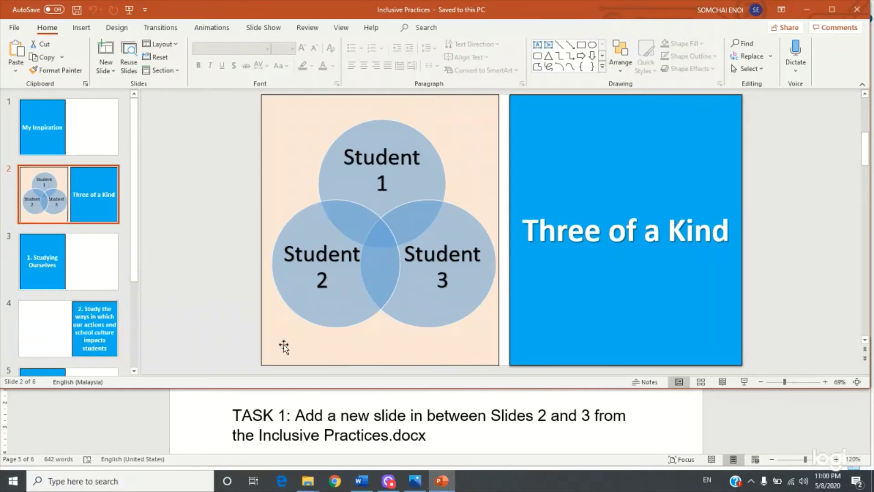
pyautogui.click(111, 72)
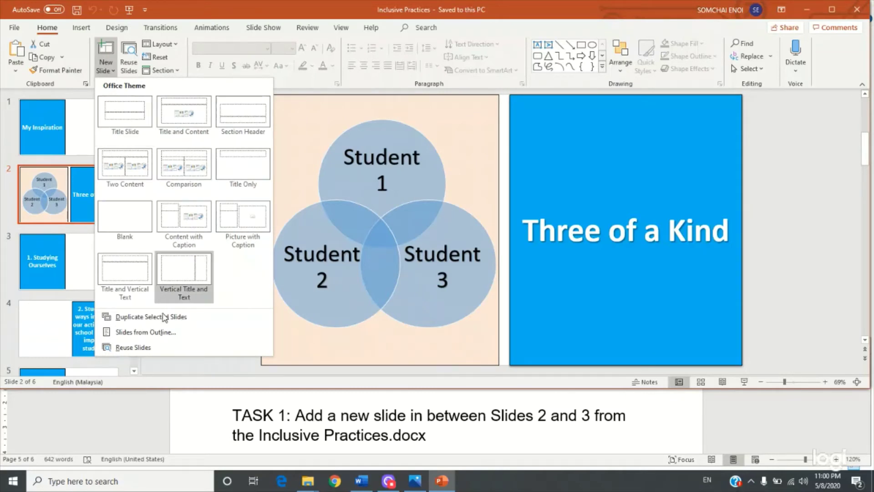
pyautogui.click(165, 335)
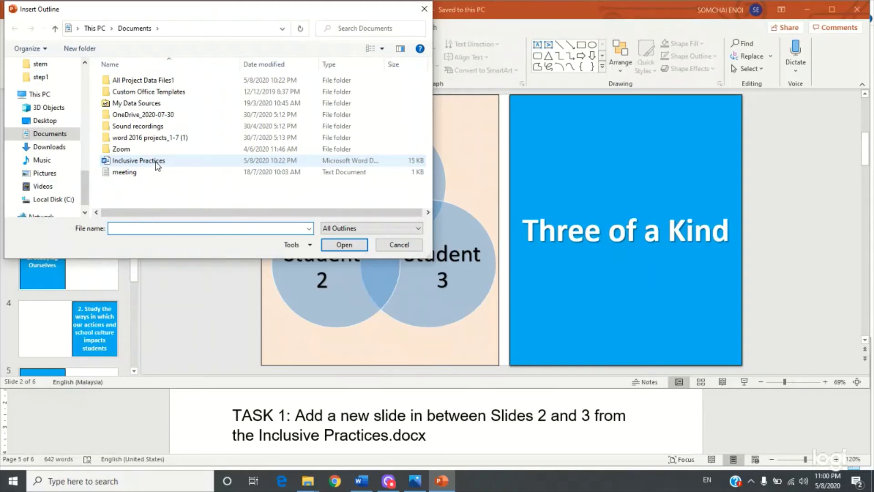
# Insert Inclusive Practices.docx as outline slide 3, 'The Two Tasks to Achieve Inclusivity in Your Classroom:'
pyautogui.click(156, 162)
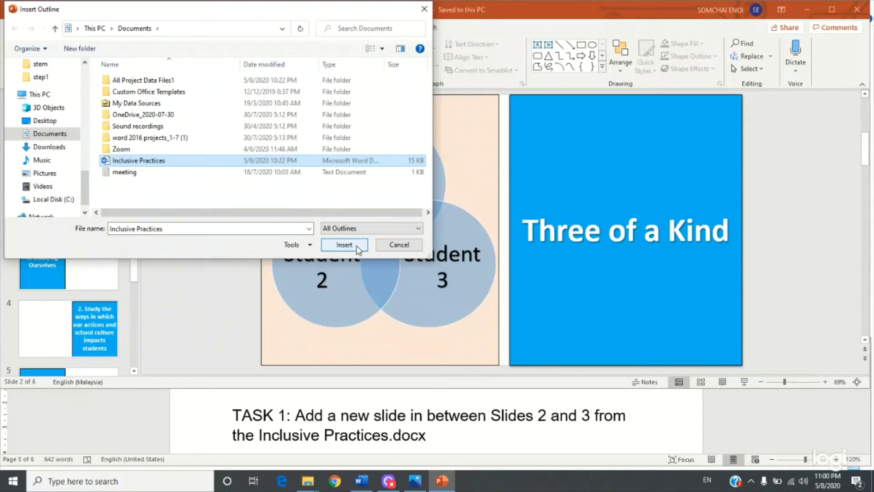
pyautogui.click(357, 247)
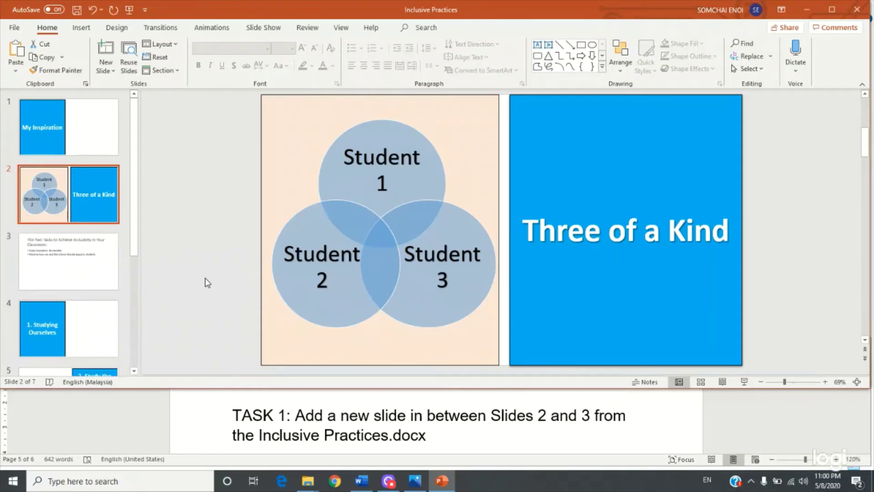
pyautogui.click(84, 283)
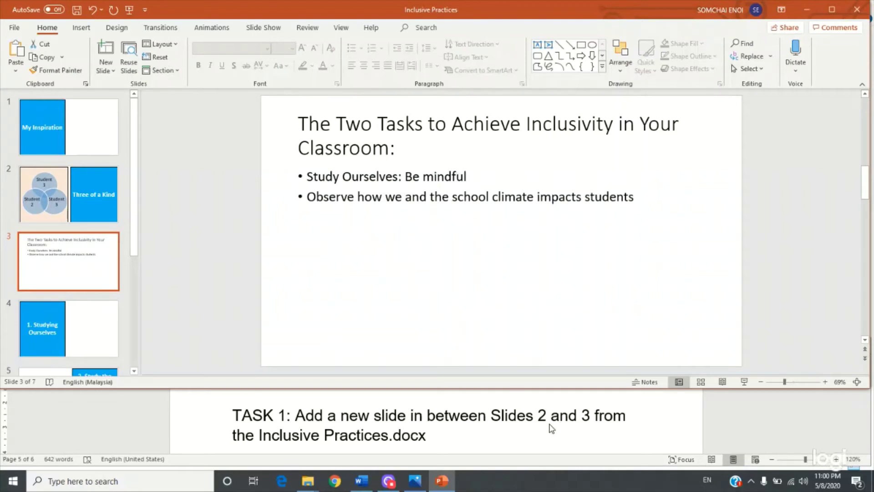
pyautogui.click(468, 441)
pyautogui.scroll(-2, 466, 437)
pyautogui.scroll(-1, 466, 437)
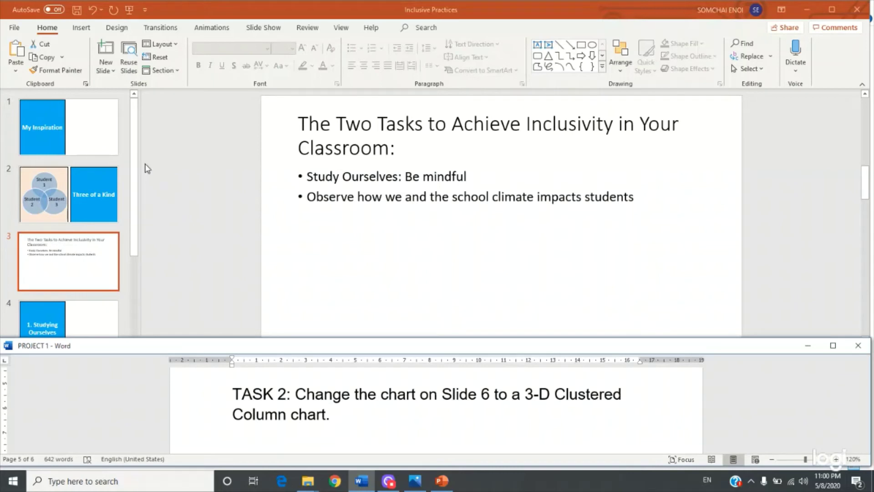
# Change the Student Engagement chart on slide 6 to a 3-D Clustered Column chart
pyautogui.click(169, 168)
pyautogui.moveTo(133, 163); pyautogui.dragTo(136, 278)
pyautogui.click(91, 277)
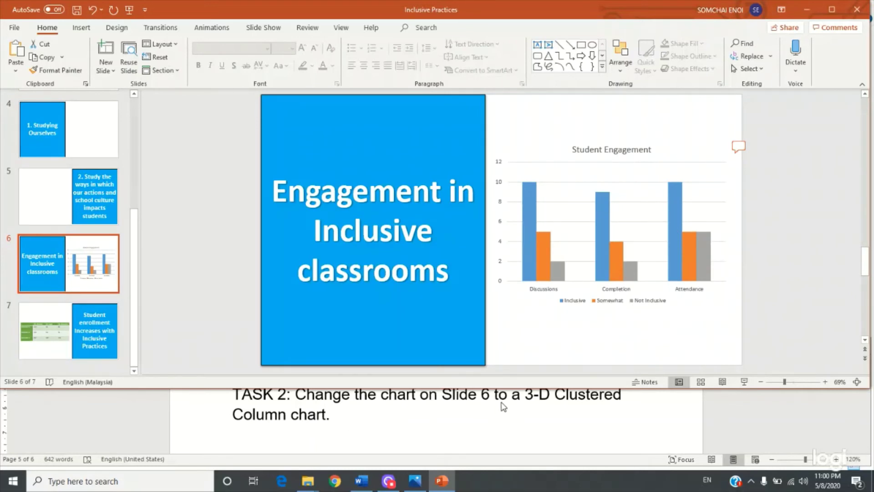
pyautogui.click(567, 253)
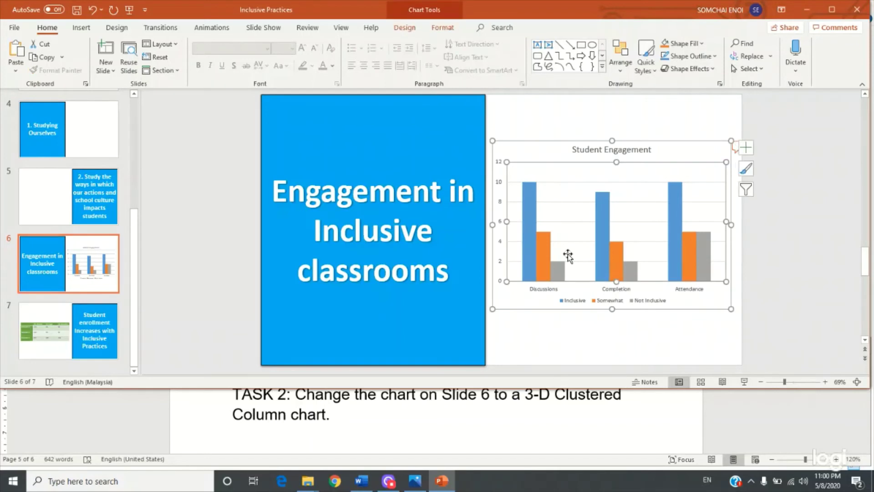
pyautogui.doubleClick(539, 144)
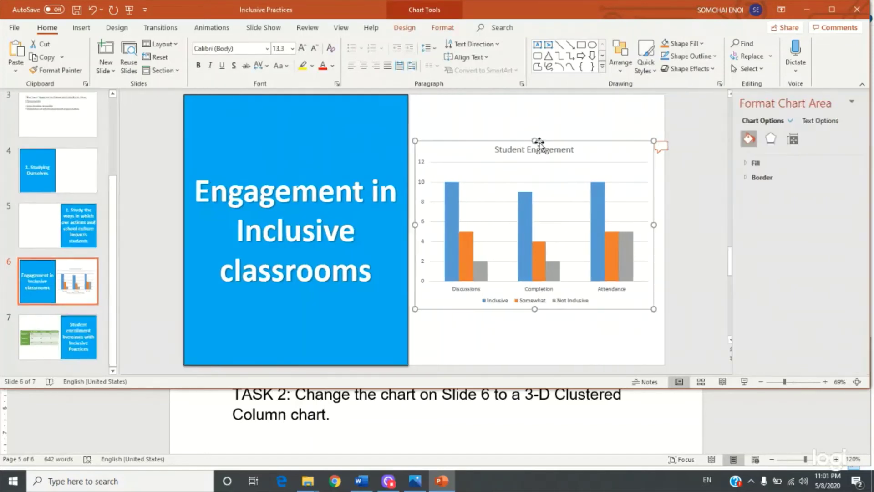
pyautogui.click(410, 29)
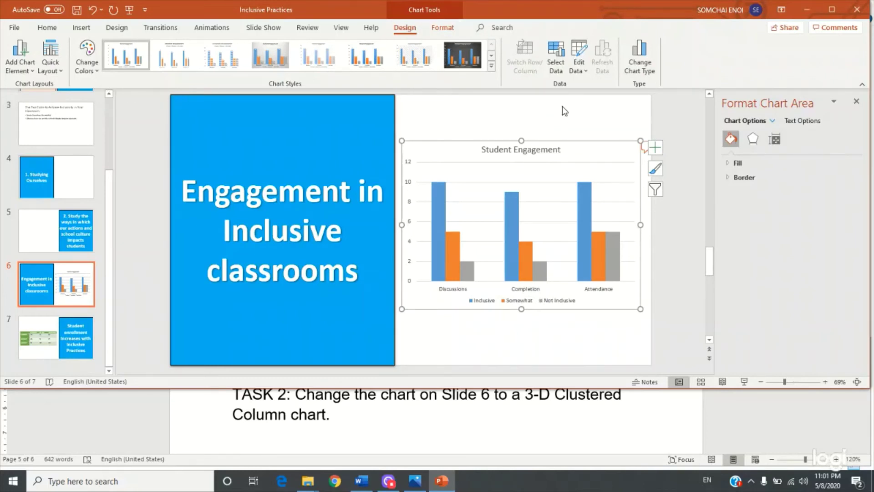
pyautogui.click(644, 74)
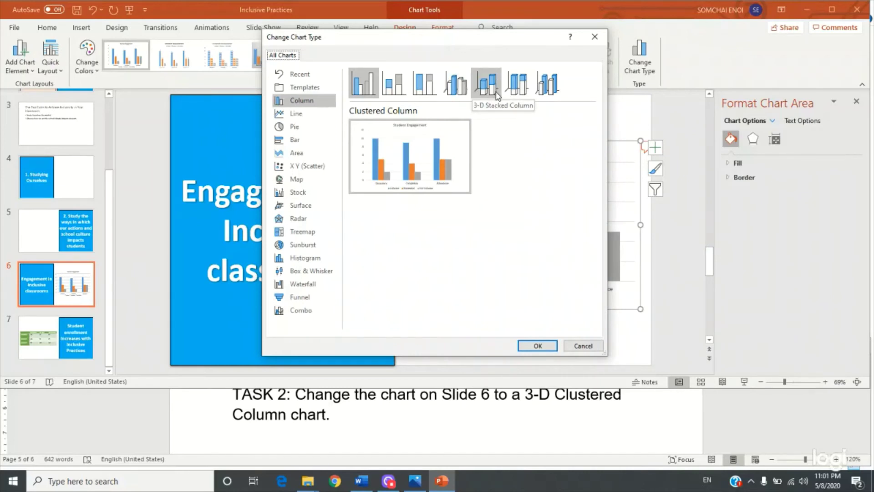
pyautogui.click(455, 84)
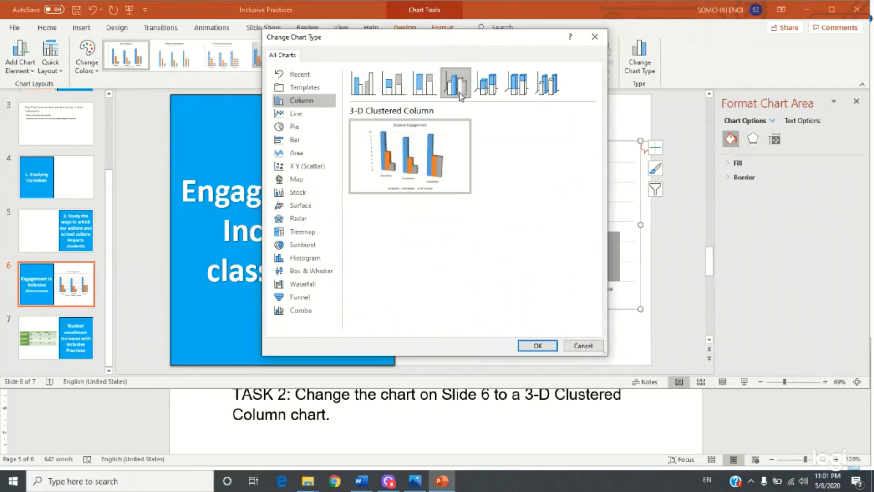
pyautogui.click(538, 346)
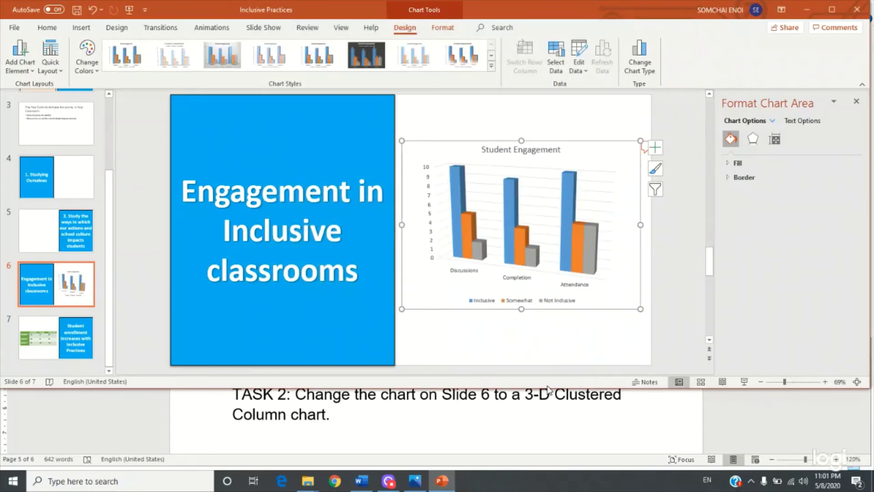
# Review the next task in the Word task list
pyautogui.click(559, 415)
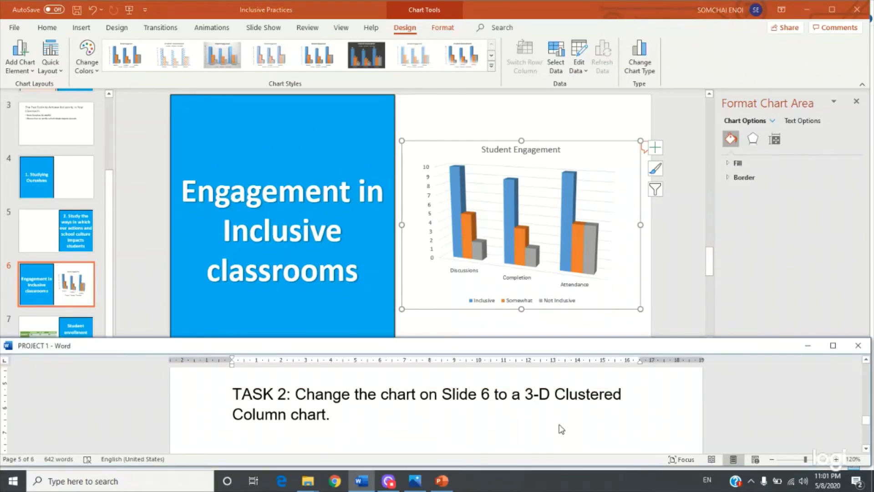
pyautogui.scroll(-3, 561, 429)
pyautogui.scroll(-1, 560, 427)
pyautogui.scroll(1, 560, 424)
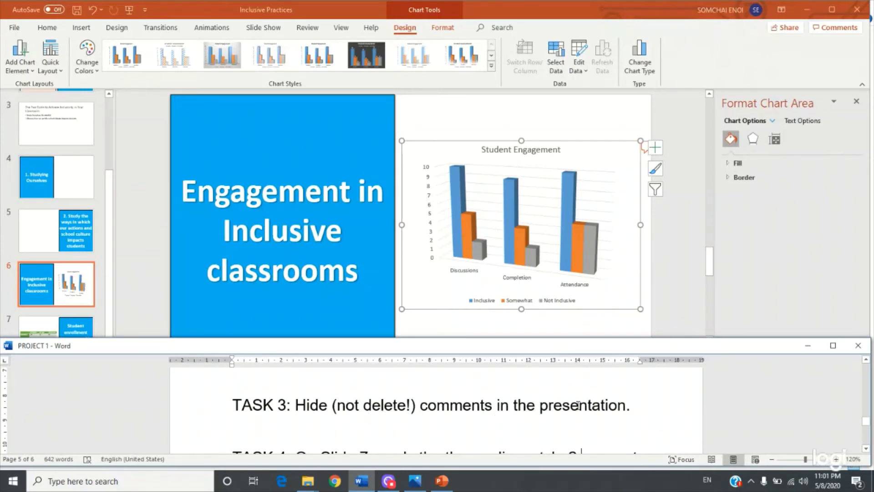
# Deselect the chart and go to slide 4, which shows a comment marker
pyautogui.click(588, 114)
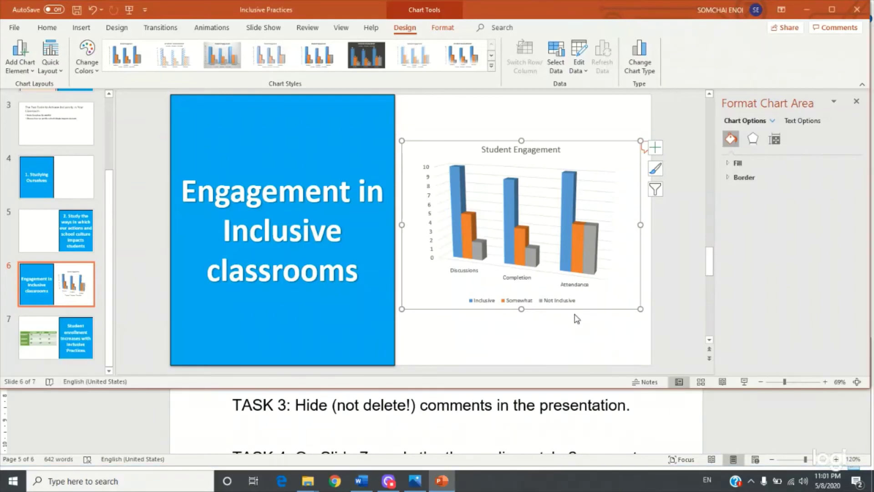
pyautogui.click(337, 293)
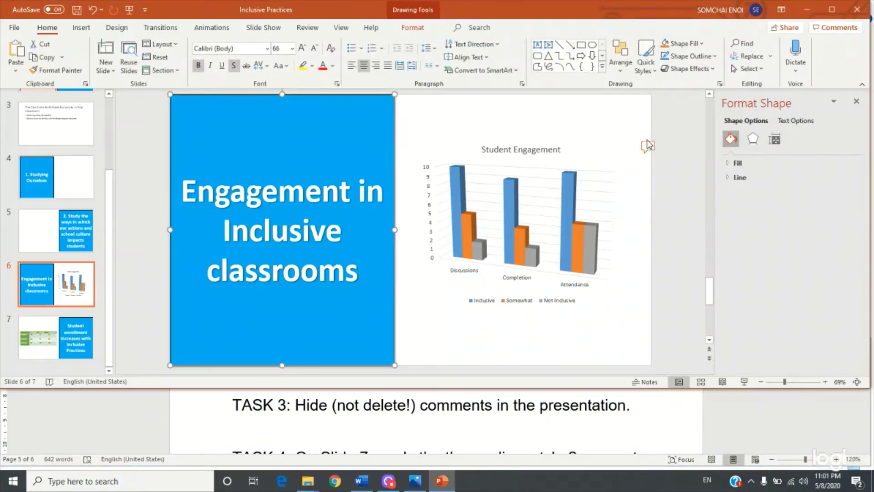
pyautogui.scroll(-1, 535, 254)
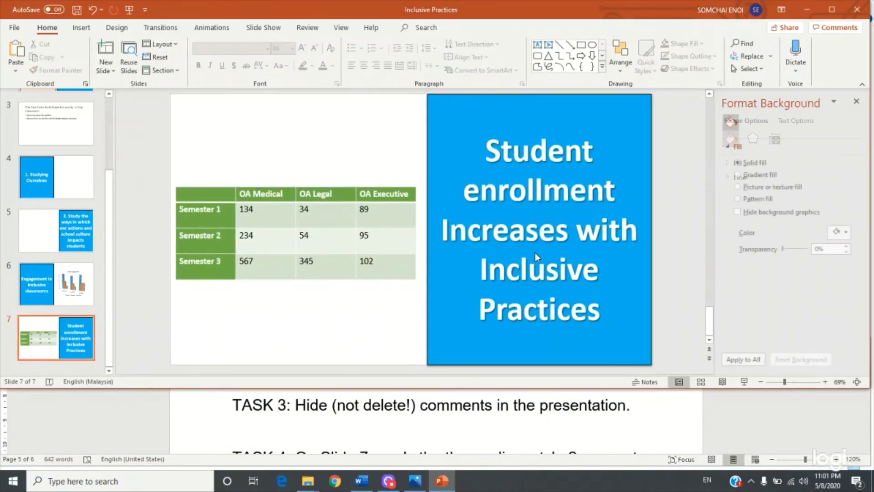
pyautogui.click(71, 285)
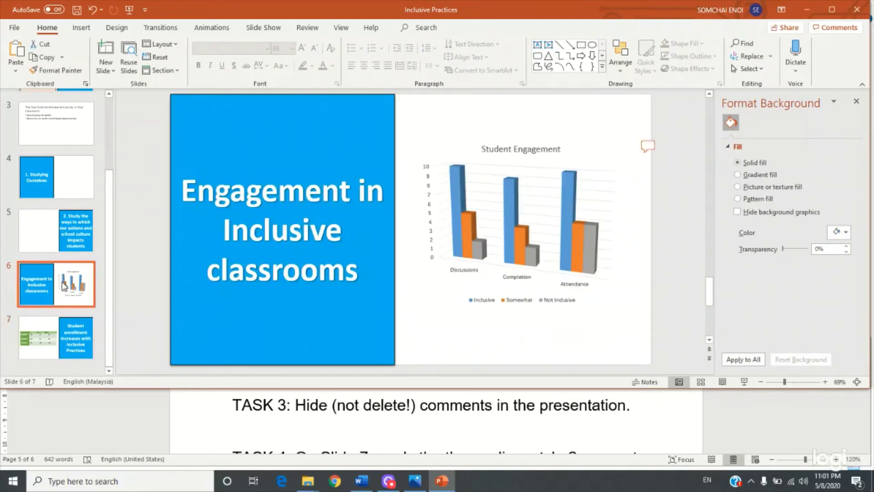
pyautogui.click(73, 215)
pyautogui.scroll(1, 73, 214)
pyautogui.click(71, 209)
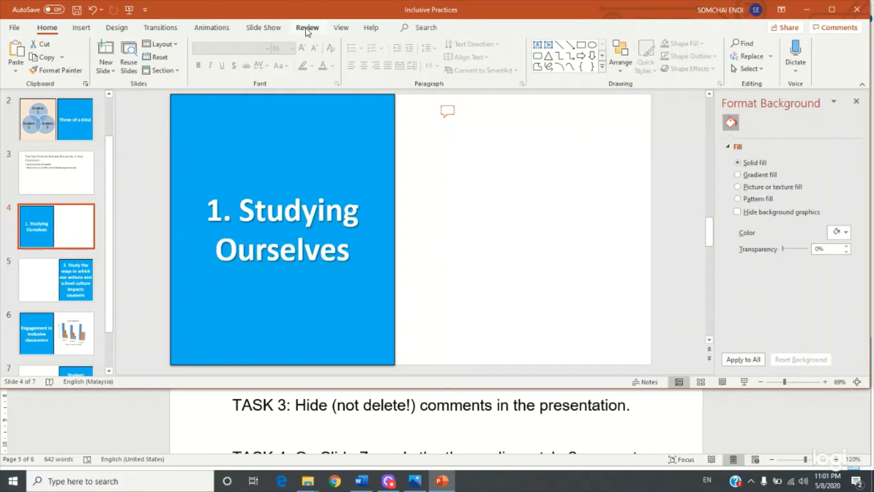
# Hide all comments by turning off Show Markup, then check the slides and task list
pyautogui.click(307, 29)
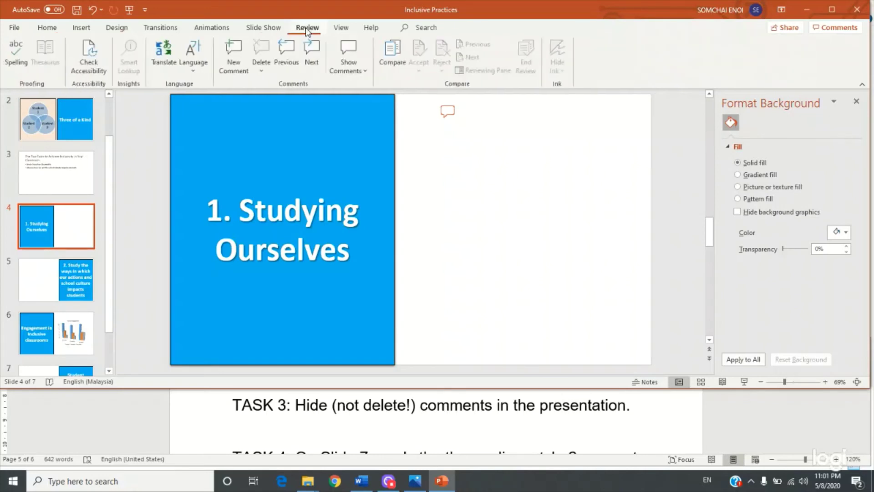
pyautogui.click(354, 72)
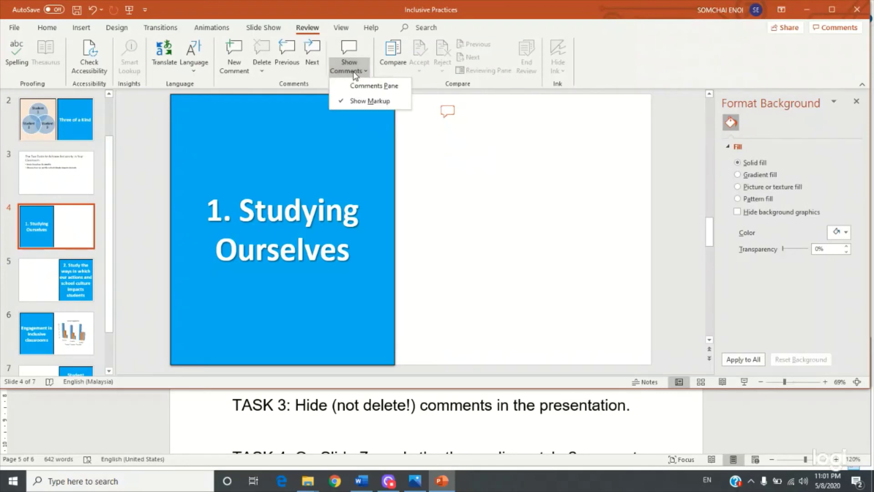
pyautogui.click(349, 101)
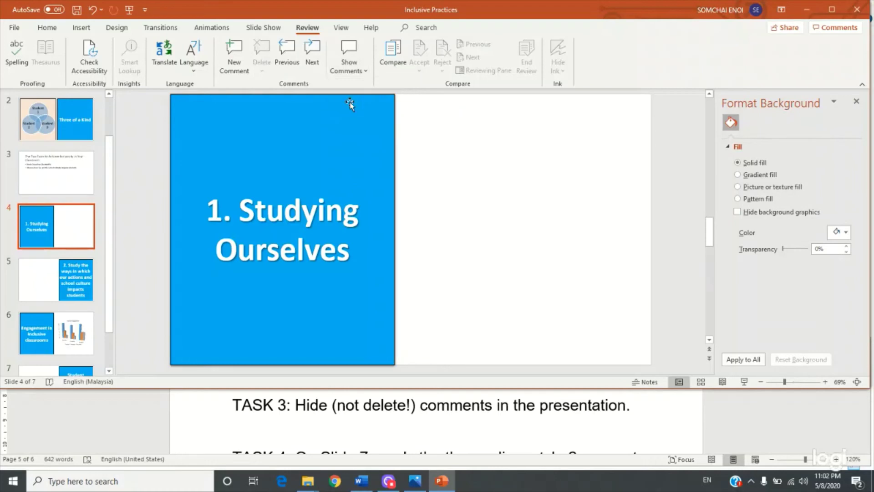
pyautogui.click(352, 75)
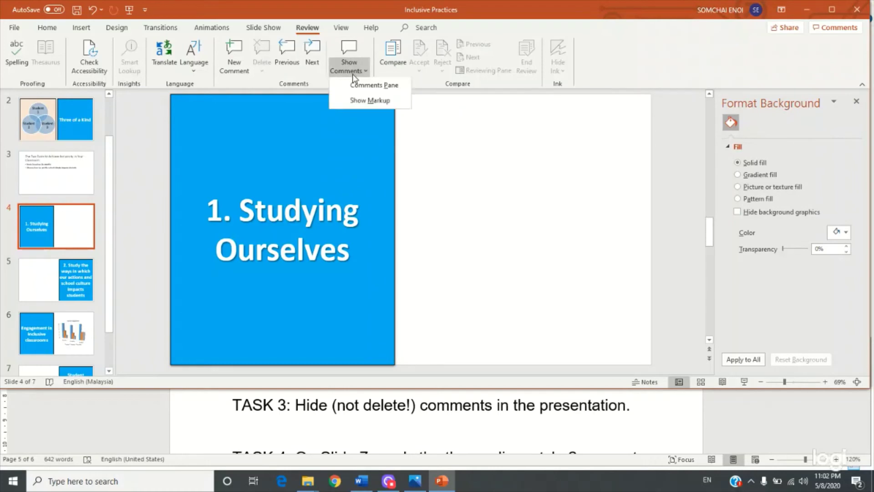
pyautogui.click(485, 142)
pyautogui.scroll(-1, 465, 177)
pyautogui.scroll(-1, 465, 176)
pyautogui.scroll(-1, 465, 176)
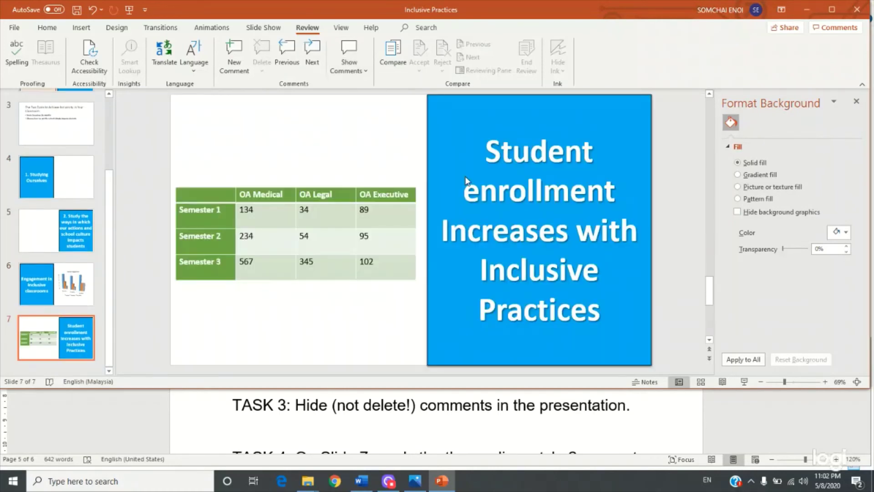
pyautogui.scroll(2, 466, 177)
pyautogui.scroll(1, 466, 176)
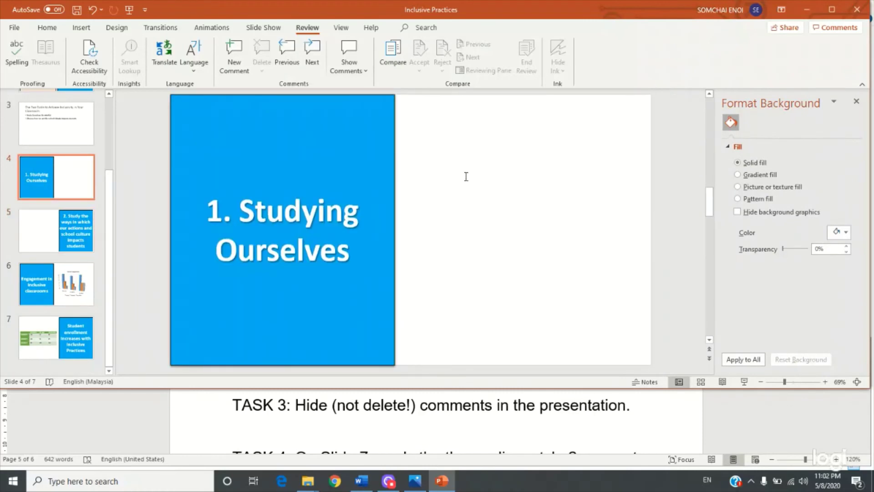
pyautogui.scroll(-1, 465, 176)
pyautogui.scroll(-1, 465, 176)
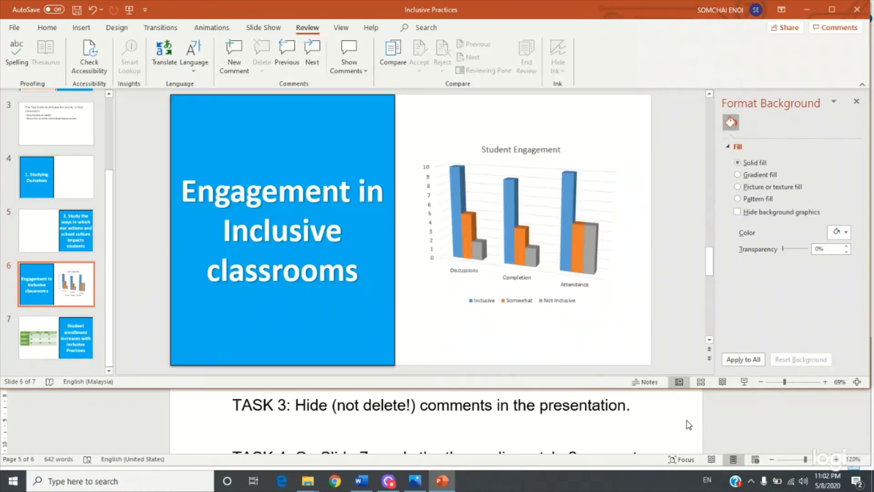
pyautogui.click(671, 416)
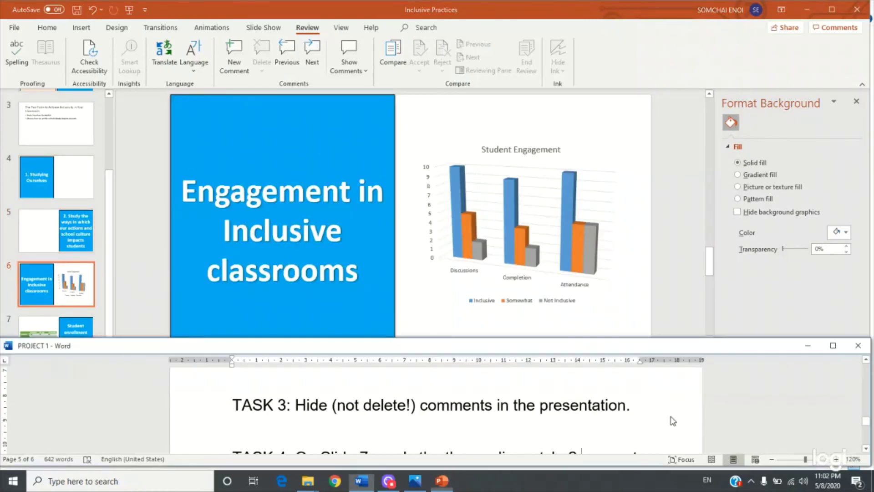
pyautogui.scroll(-2, 672, 416)
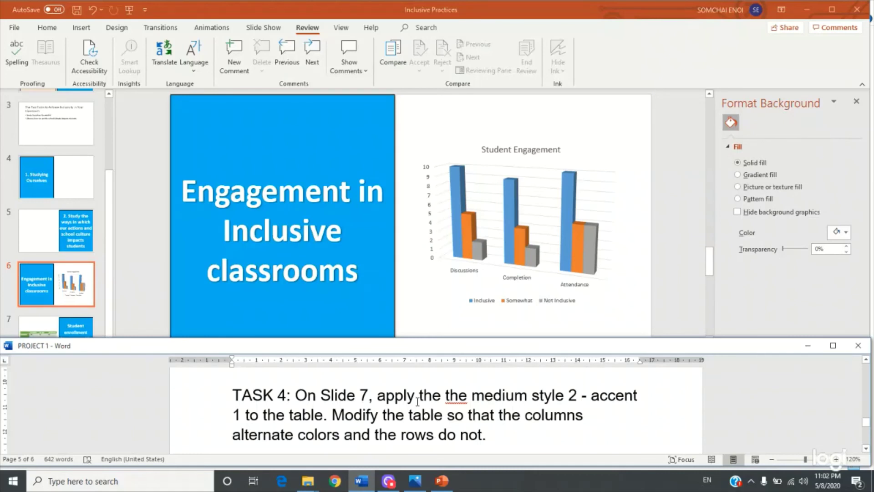
# Go to slide 7 and select its green Semester 1–3 enrollment table
pyautogui.click(107, 256)
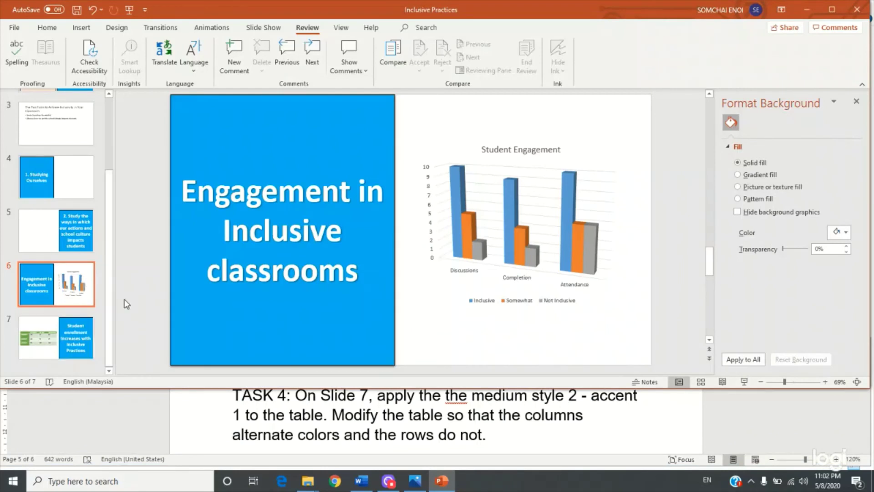
pyautogui.click(73, 326)
pyautogui.click(489, 418)
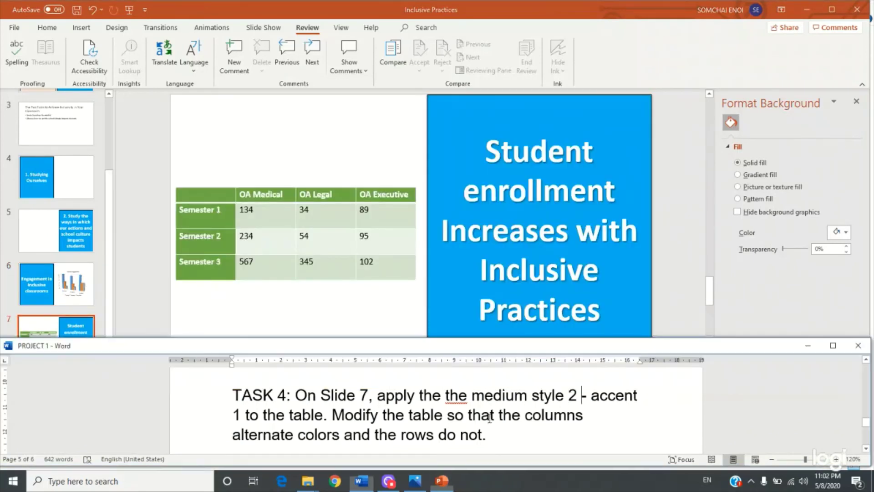
pyautogui.click(582, 395)
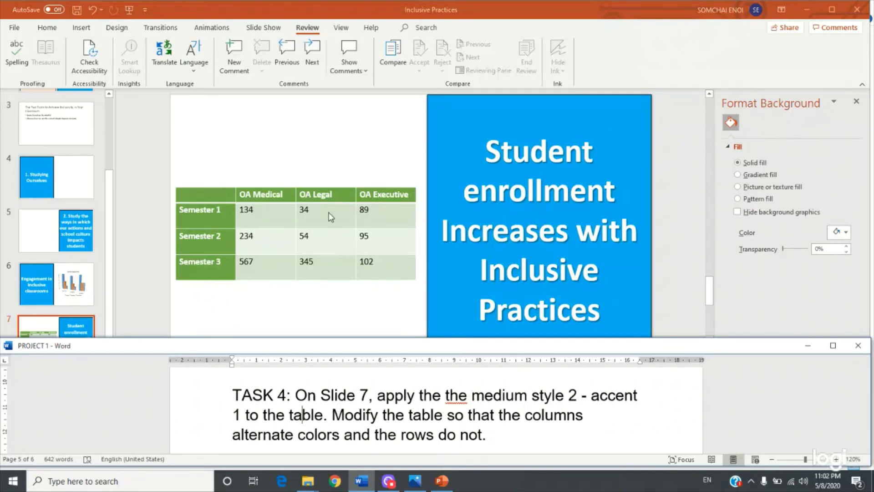
pyautogui.click(330, 184)
pyautogui.click(330, 183)
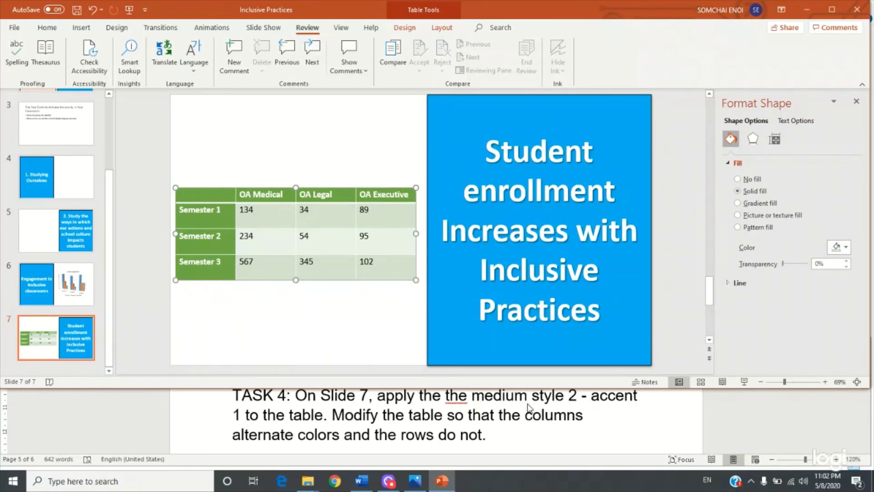
# Expand the full Table Styles gallery on Table Design and scroll to the Medium styles
pyautogui.click(399, 31)
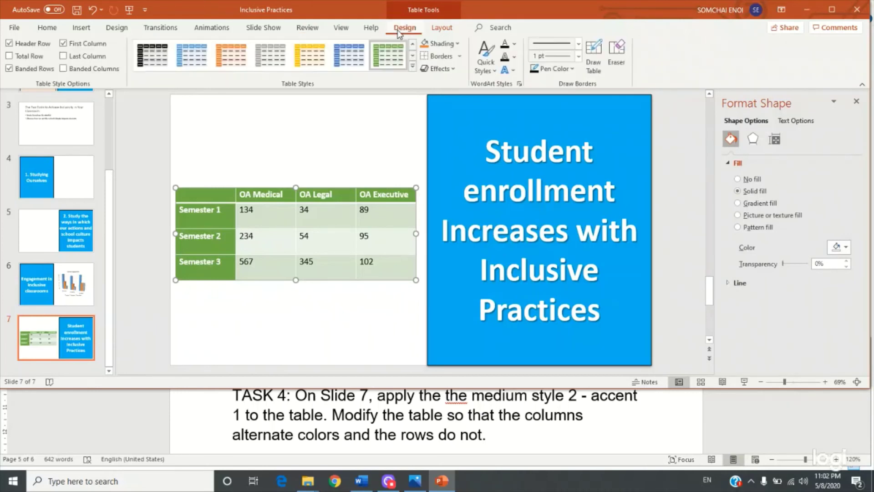
pyautogui.click(413, 66)
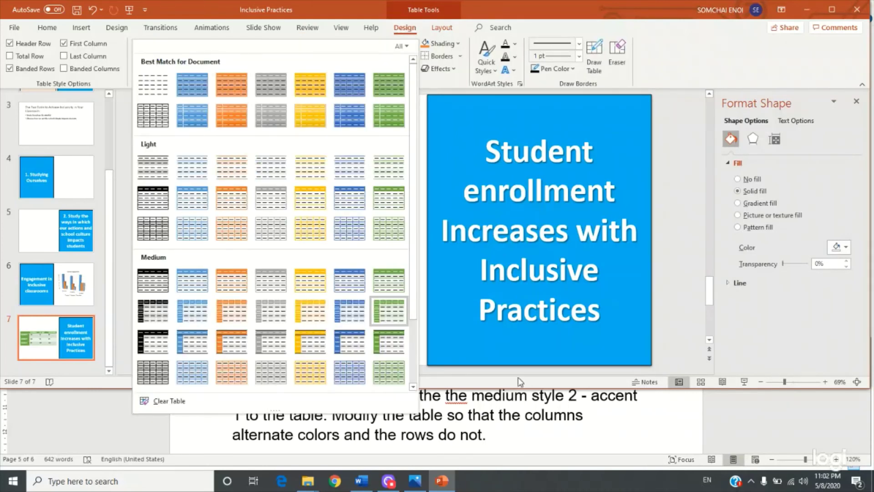
pyautogui.click(576, 410)
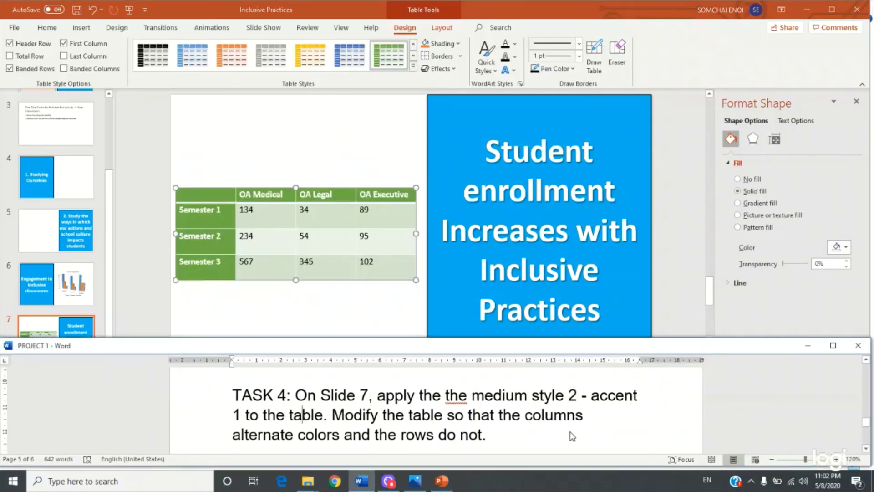
pyautogui.click(413, 67)
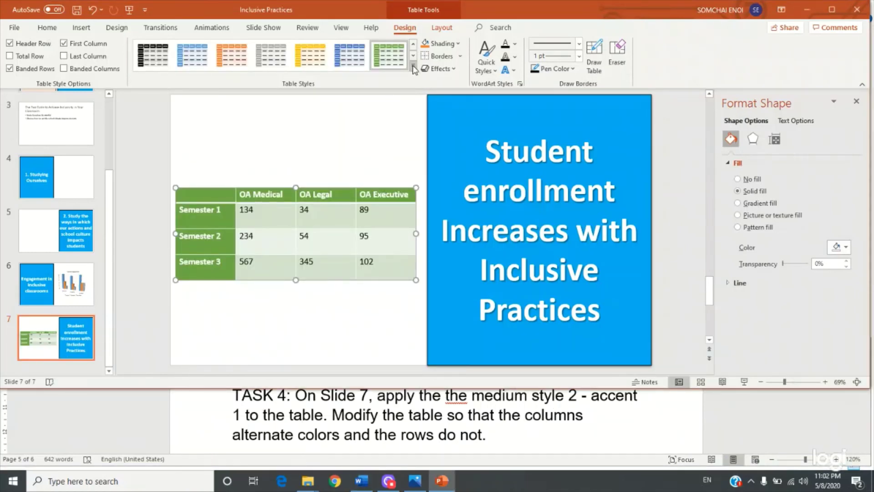
pyautogui.click(412, 66)
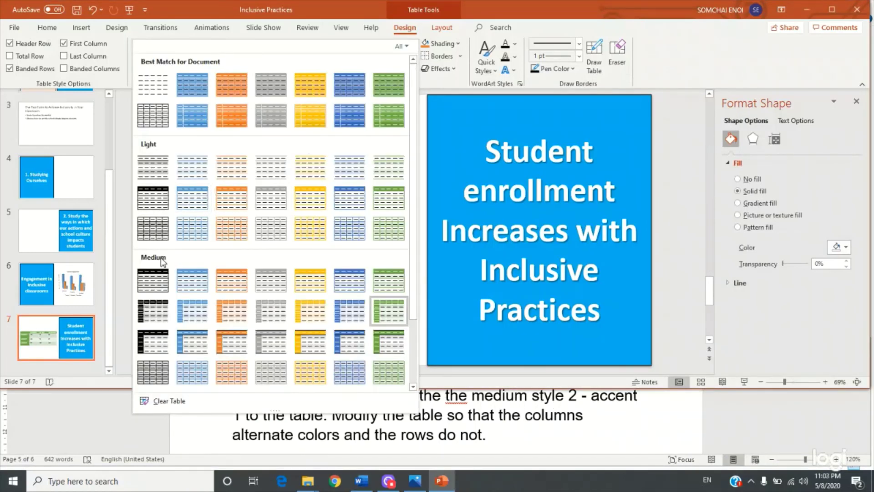
pyautogui.scroll(-3, 160, 261)
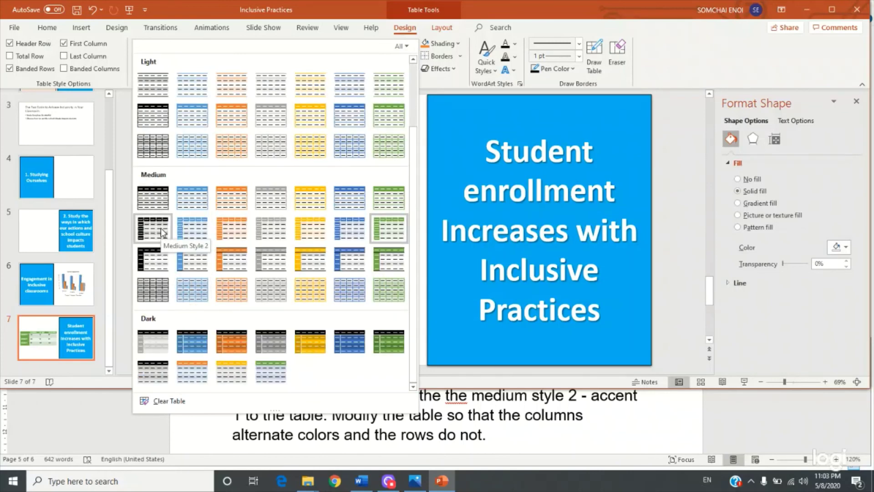
# Apply the blue Medium Style 2 - Accent 1 table style to the enrollment table
pyautogui.click(192, 228)
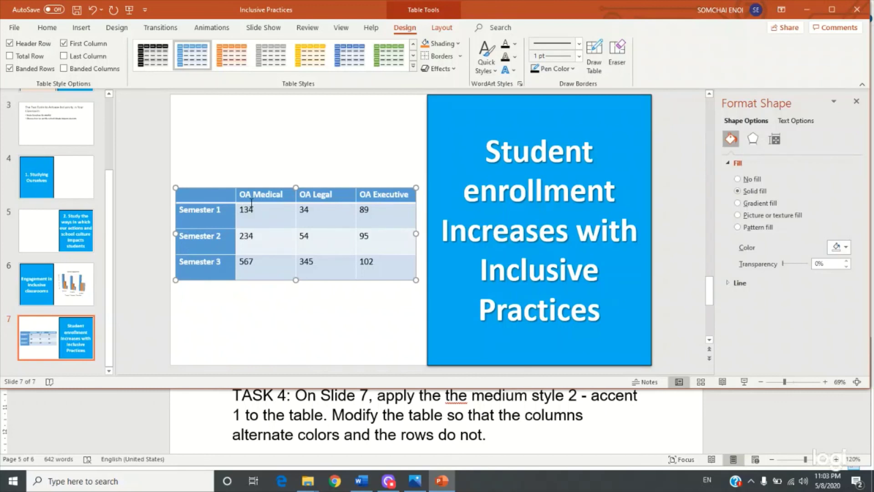
# Turn on Banded Columns and turn off Banded Rows, Header Row and First Column
pyautogui.click(67, 70)
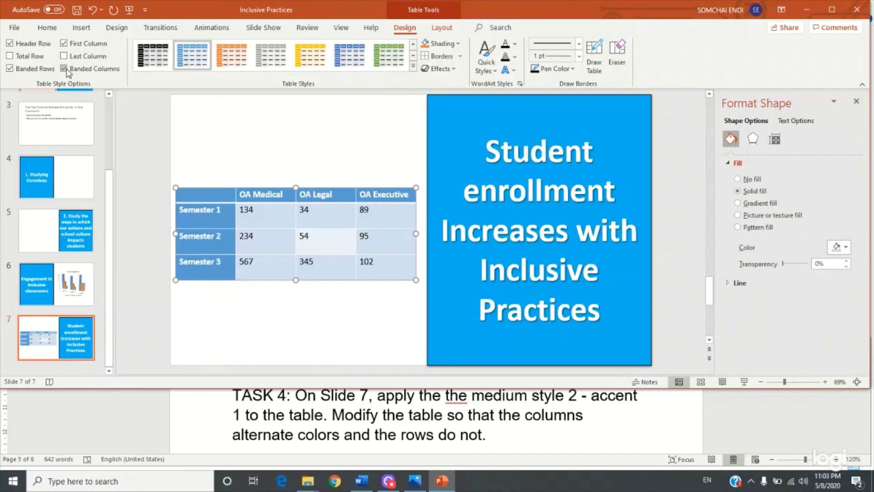
pyautogui.click(10, 69)
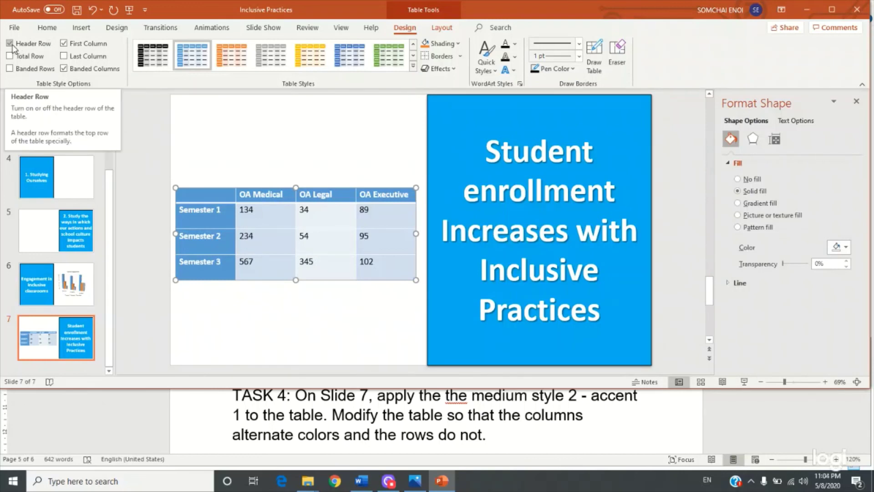
pyautogui.click(31, 45)
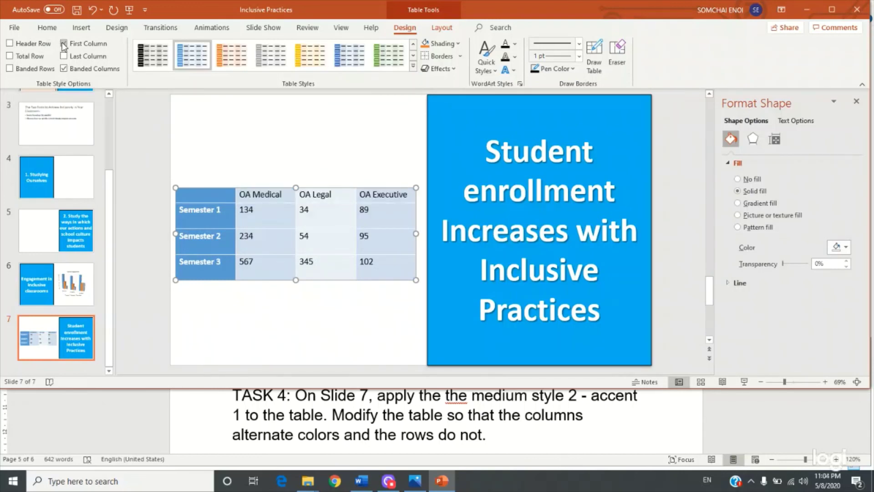
pyautogui.click(65, 43)
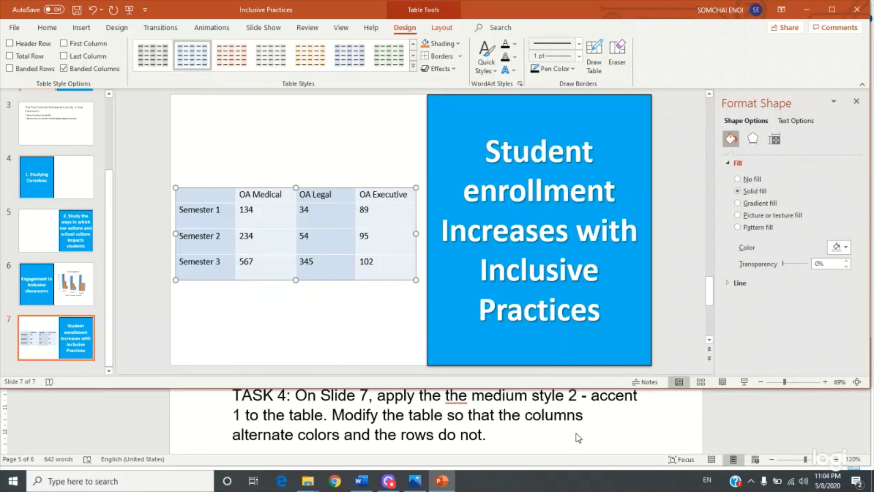
pyautogui.scroll(-1, 582, 433)
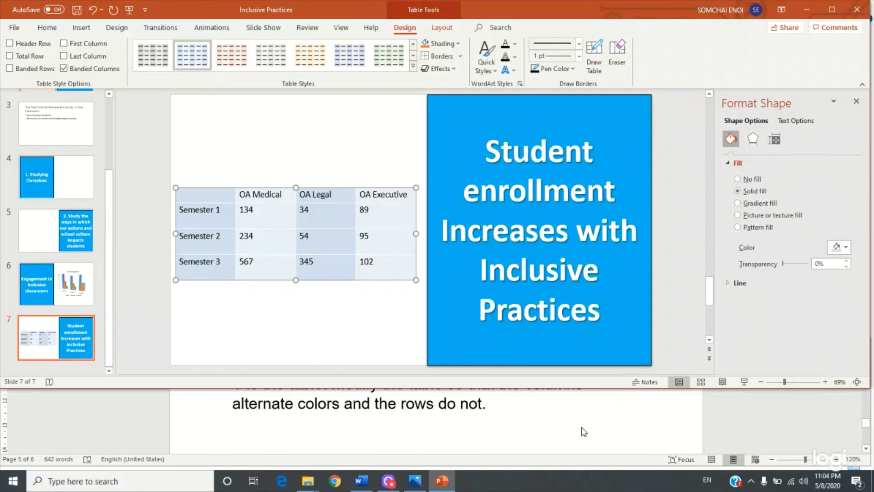